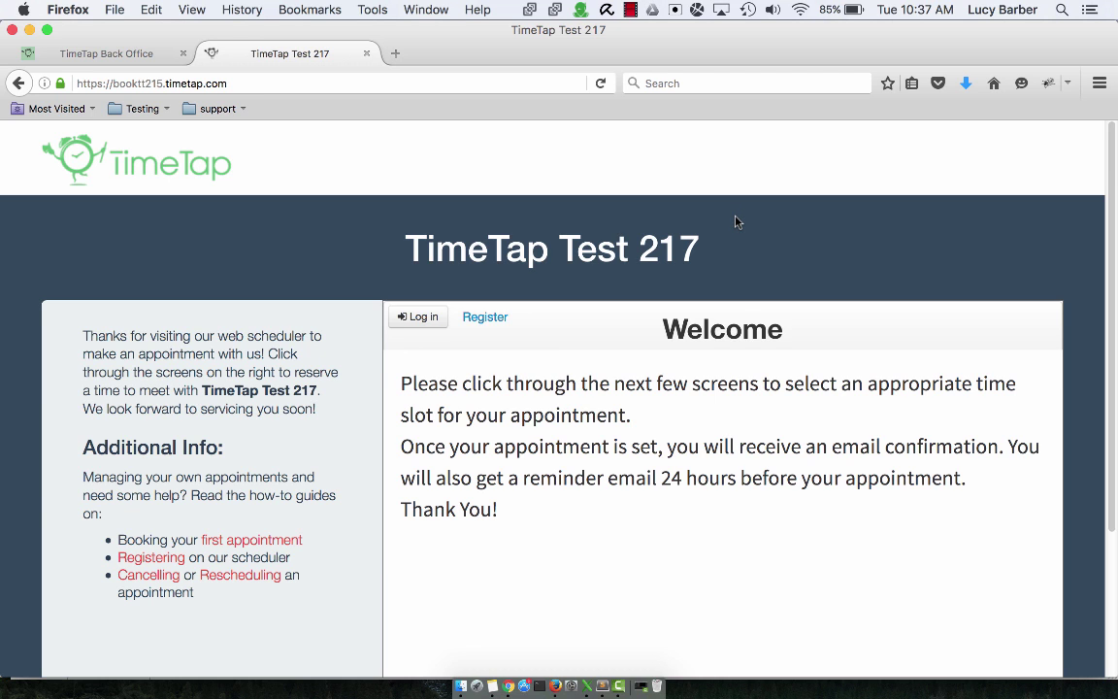
# Step: Examine the booking site's Welcome page, including its greeting message and the how-to guide links
pyautogui.scroll(-1, 709, 210)
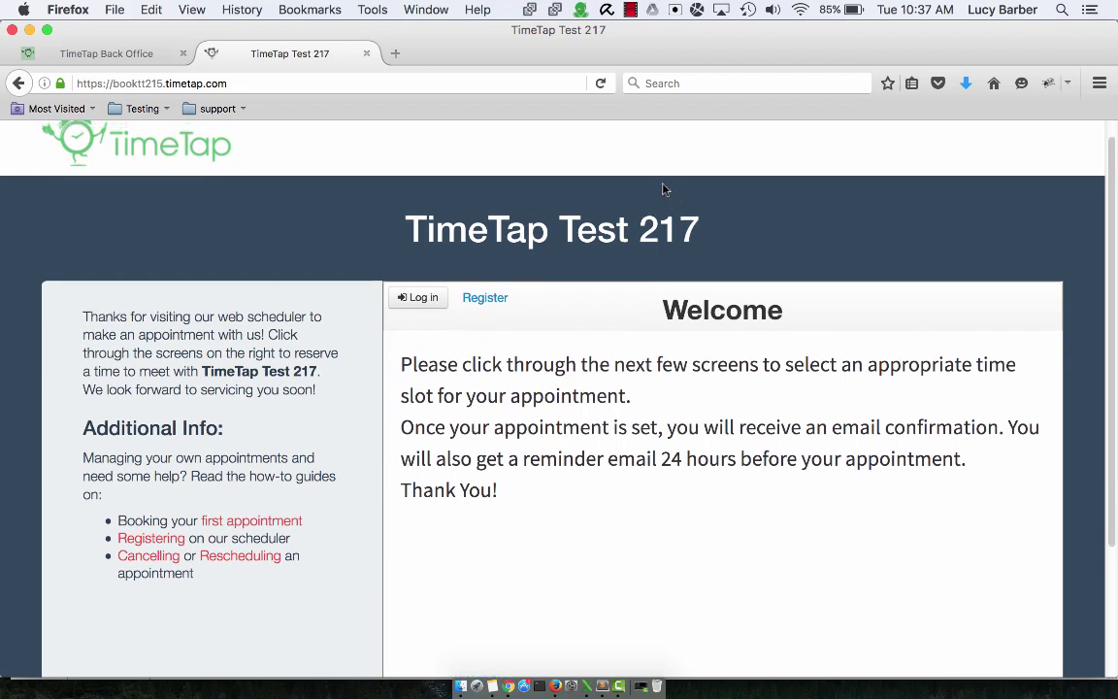
pyautogui.scroll(1, 636, 177)
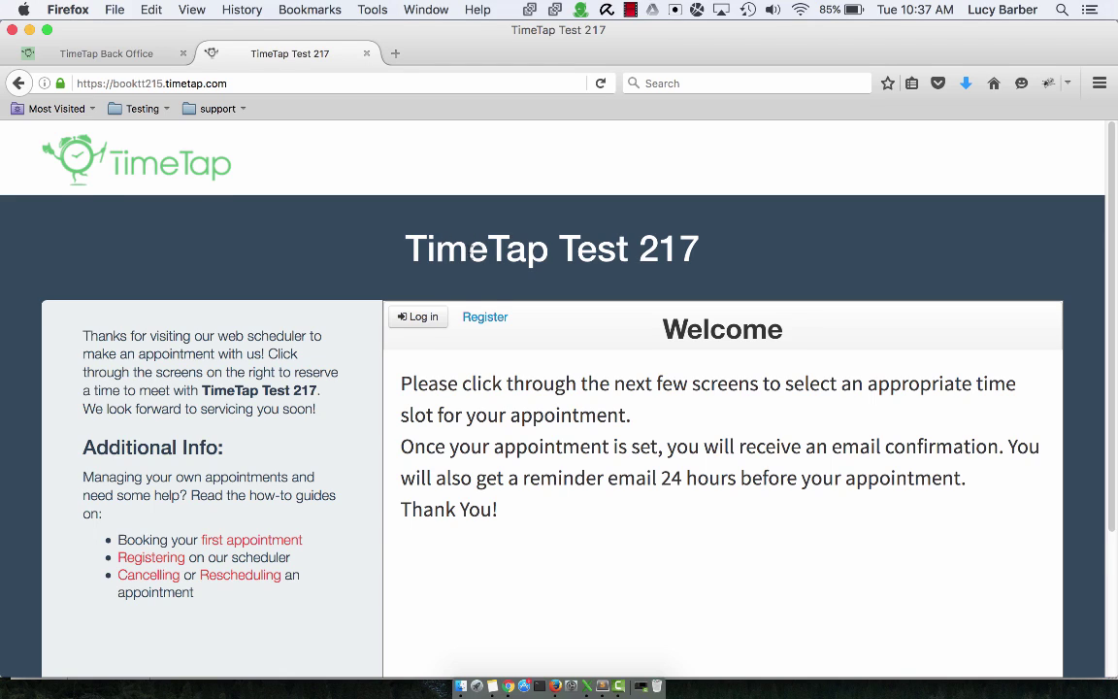
pyautogui.scroll(-3, 242, 312)
pyautogui.scroll(-2, 291, 325)
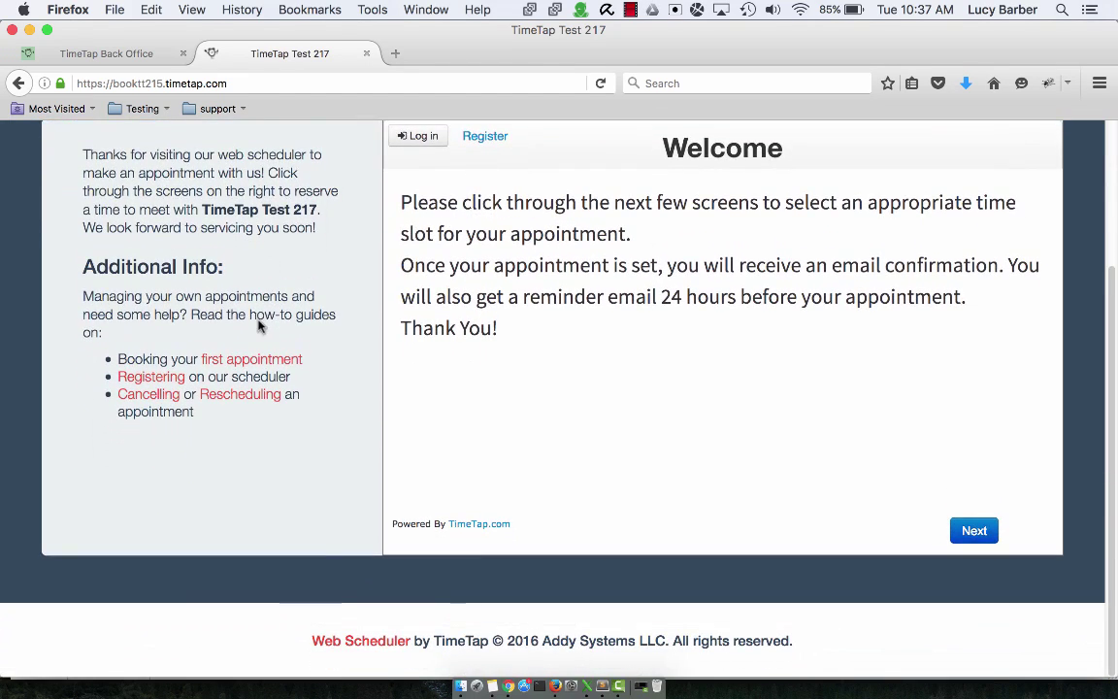
pyautogui.scroll(5, 369, 466)
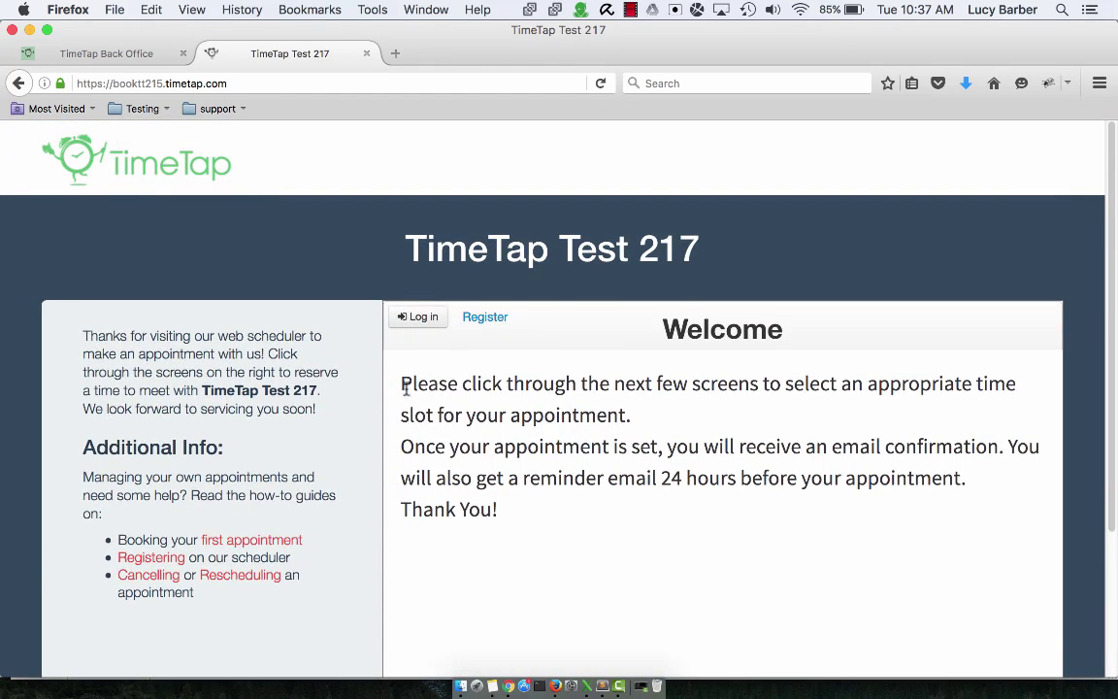
pyautogui.scroll(-1, 504, 372)
pyautogui.scroll(-3, 504, 371)
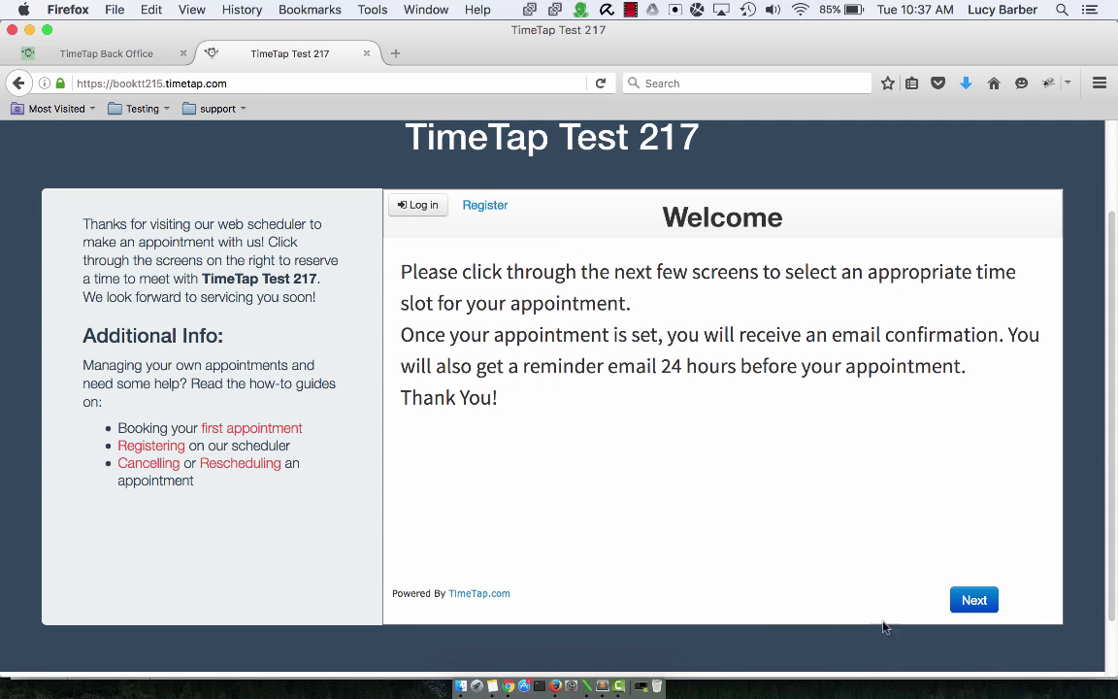
# Step: Preview the booking flow through the Location, Staff and Service screens and return to the Welcome screen
pyautogui.click(974, 601)
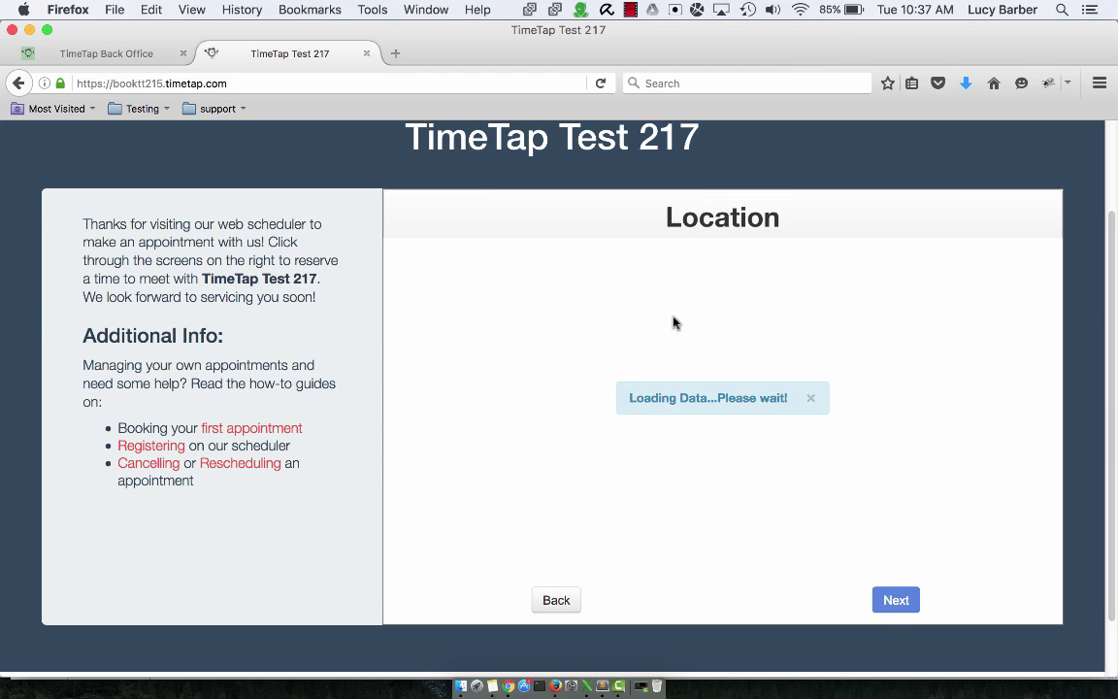
pyautogui.click(898, 601)
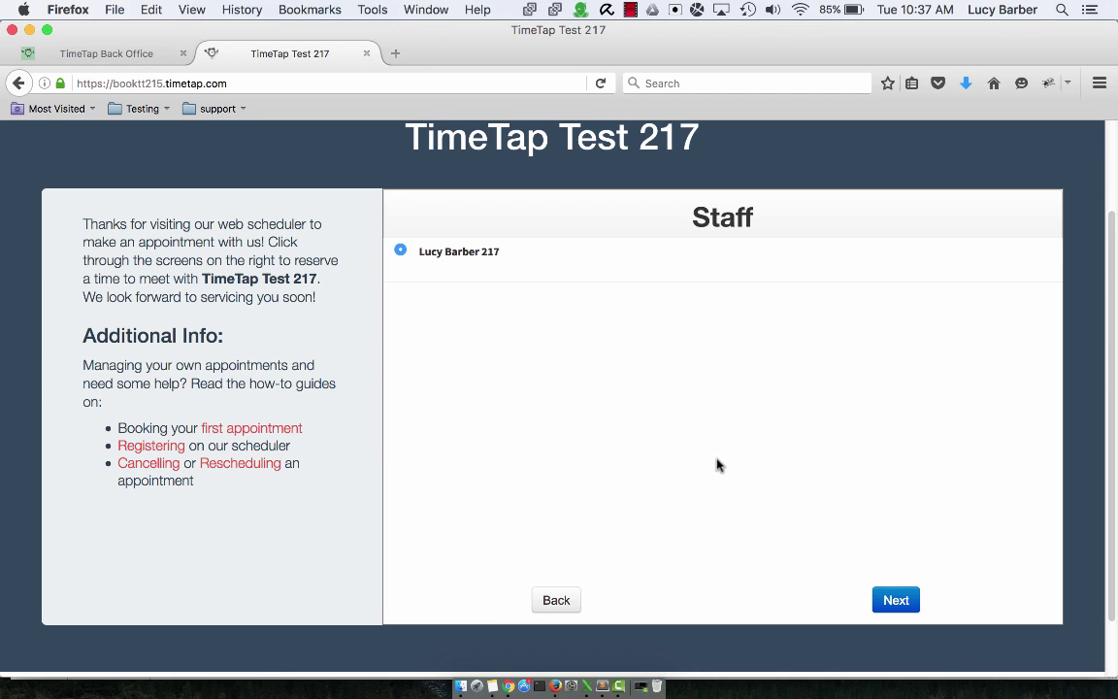
pyautogui.click(901, 603)
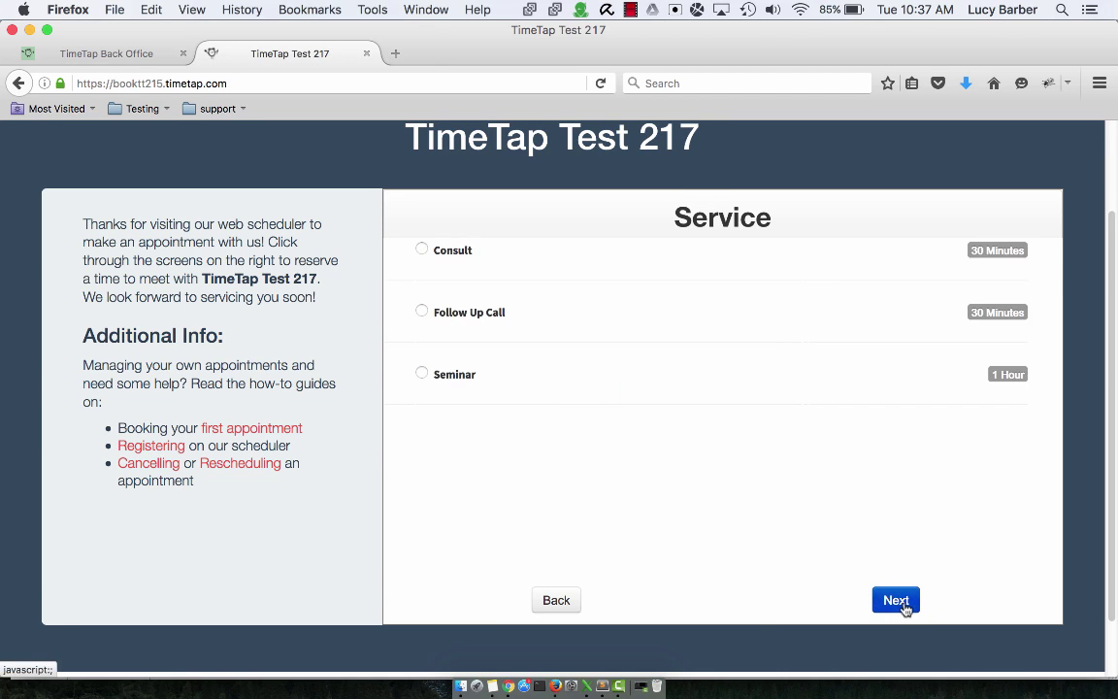
pyautogui.click(550, 603)
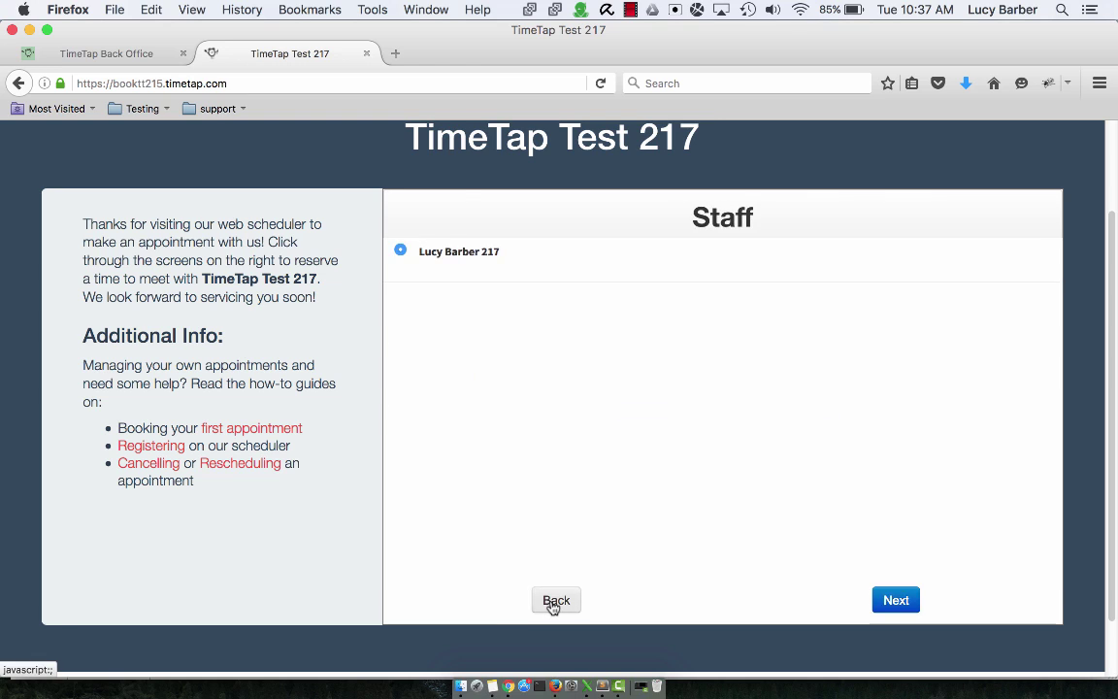
pyautogui.click(550, 602)
pyautogui.click(552, 602)
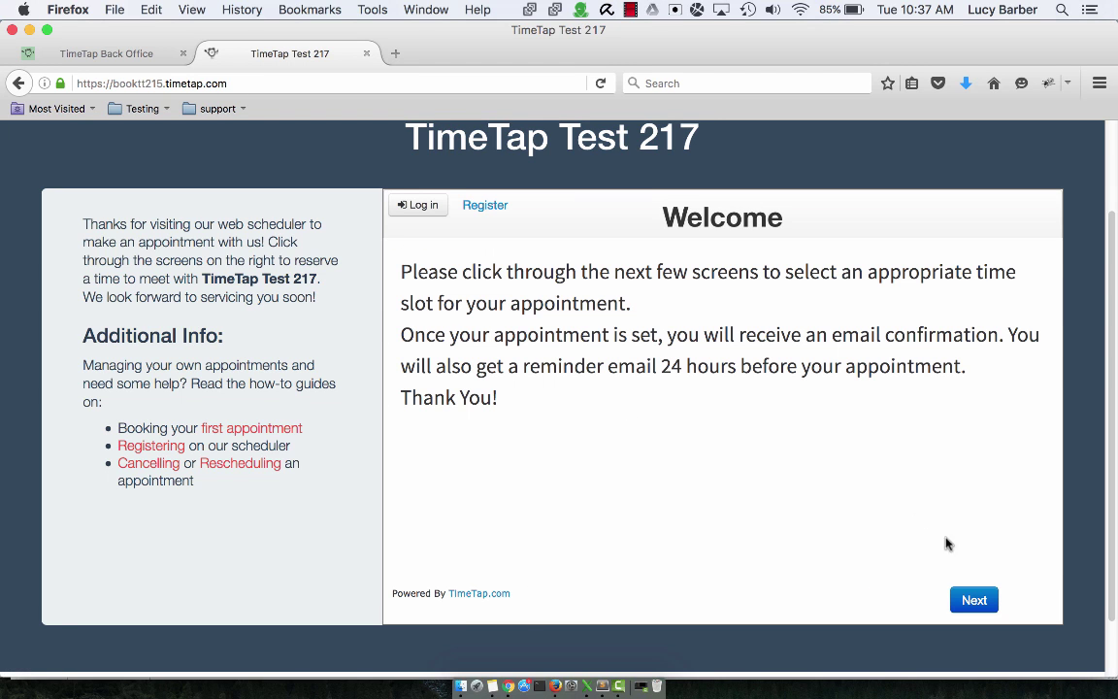
# Step: Advance through the booking flow with My Office and the listed staff member, and choose the Follow Up Call service
pyautogui.click(971, 601)
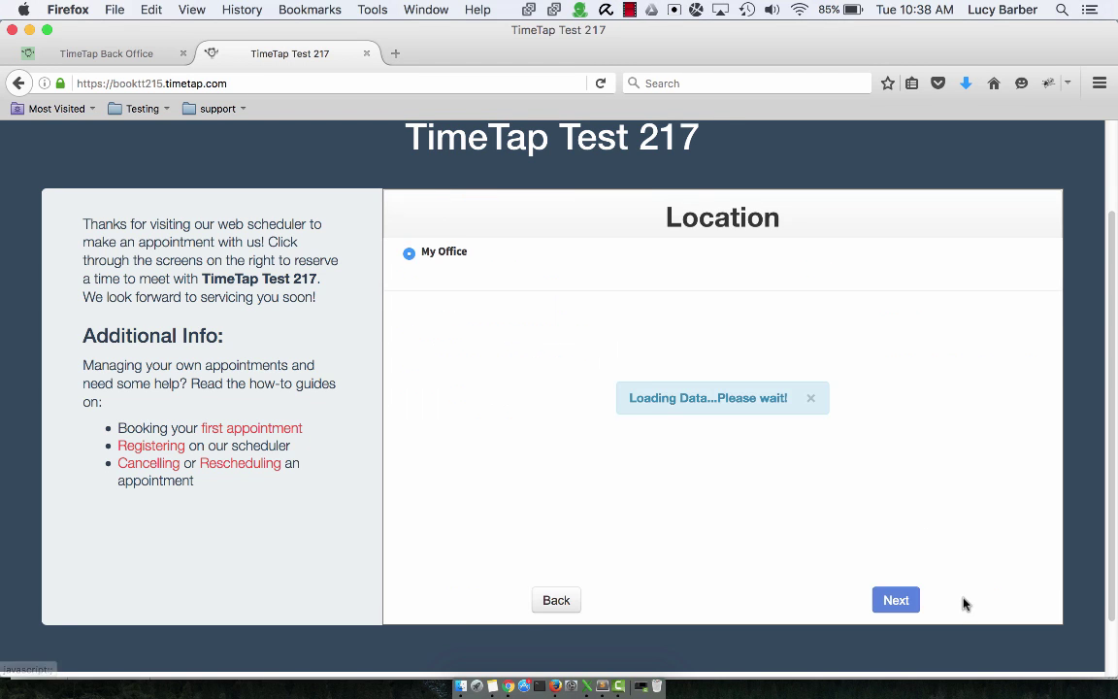
pyautogui.click(889, 599)
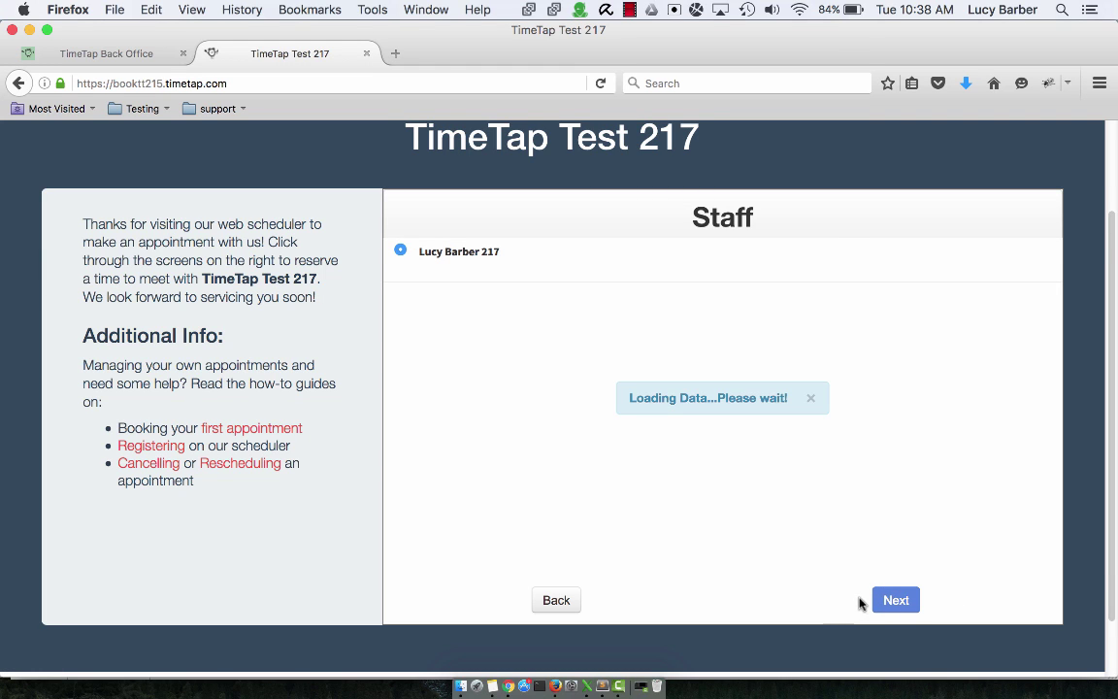
pyautogui.click(891, 599)
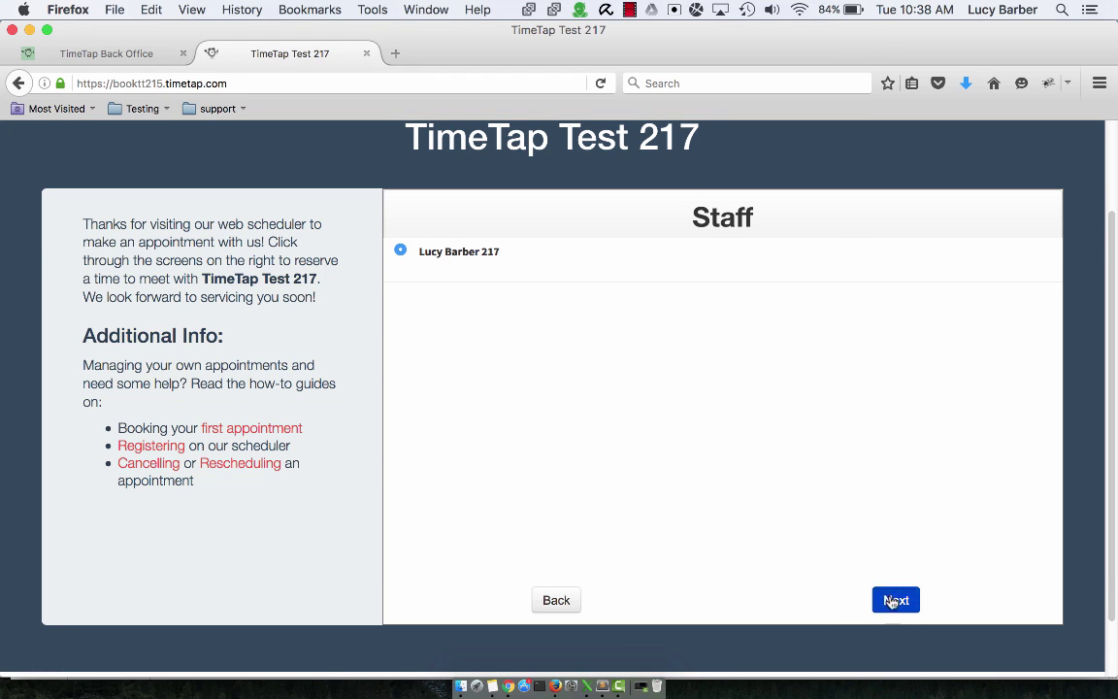
pyautogui.click(502, 308)
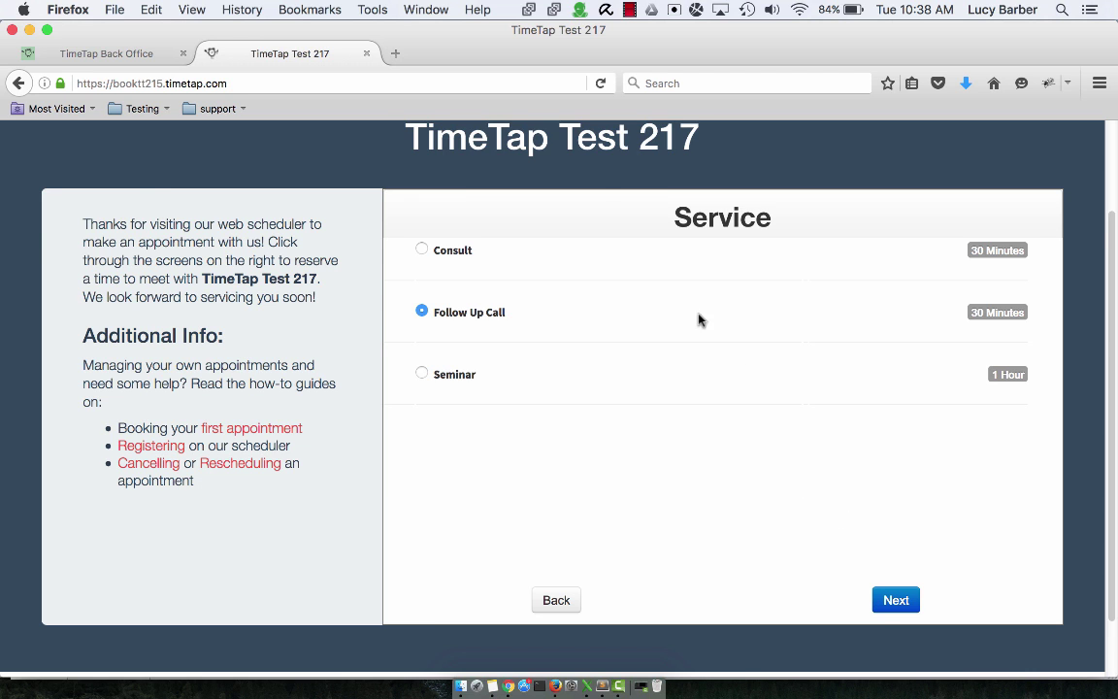
# Step: Switch to the TimeTap Back Office page and expand the settings sidebar to view its section names before collapsing it
pyautogui.click(80, 50)
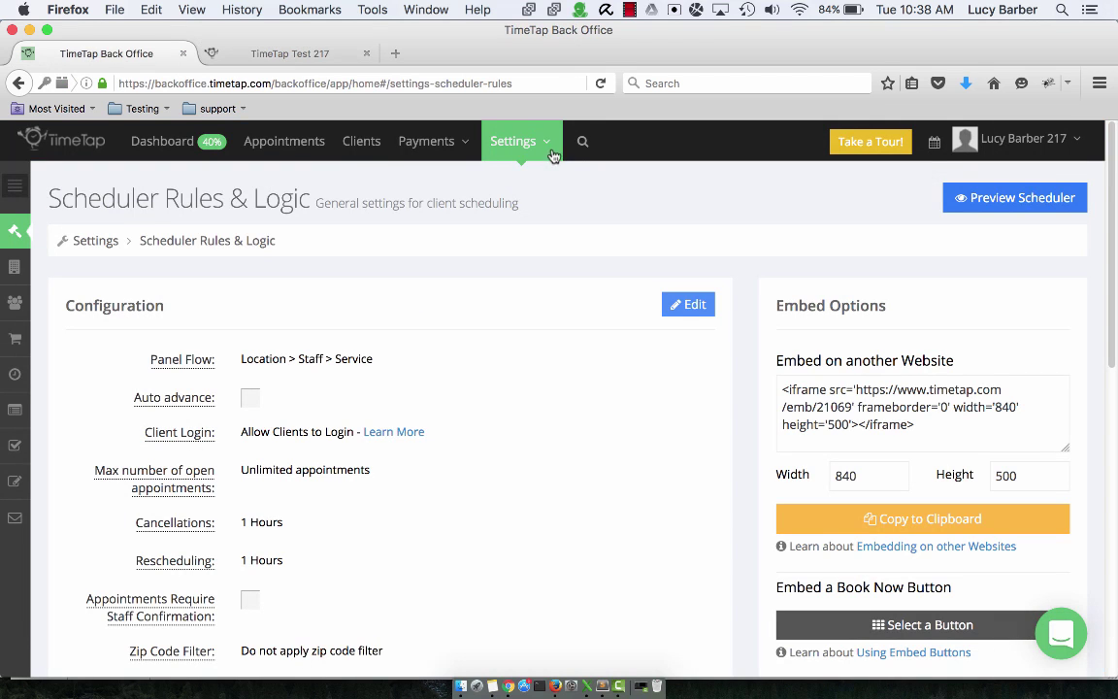
pyautogui.click(16, 189)
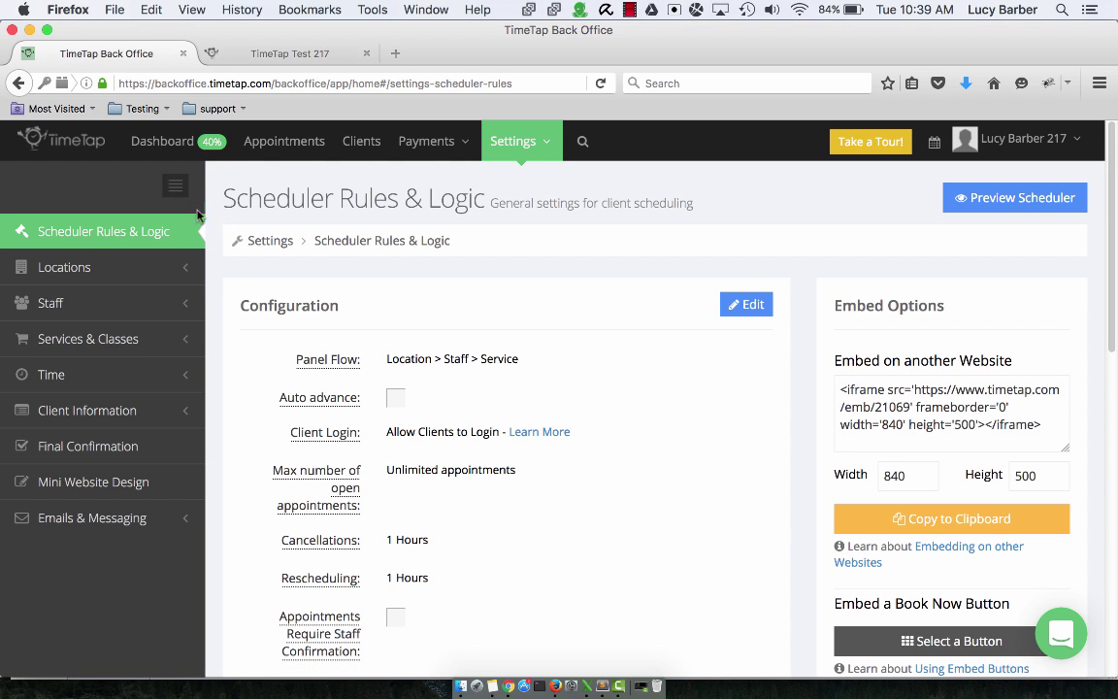
pyautogui.scroll(-2, 447, 345)
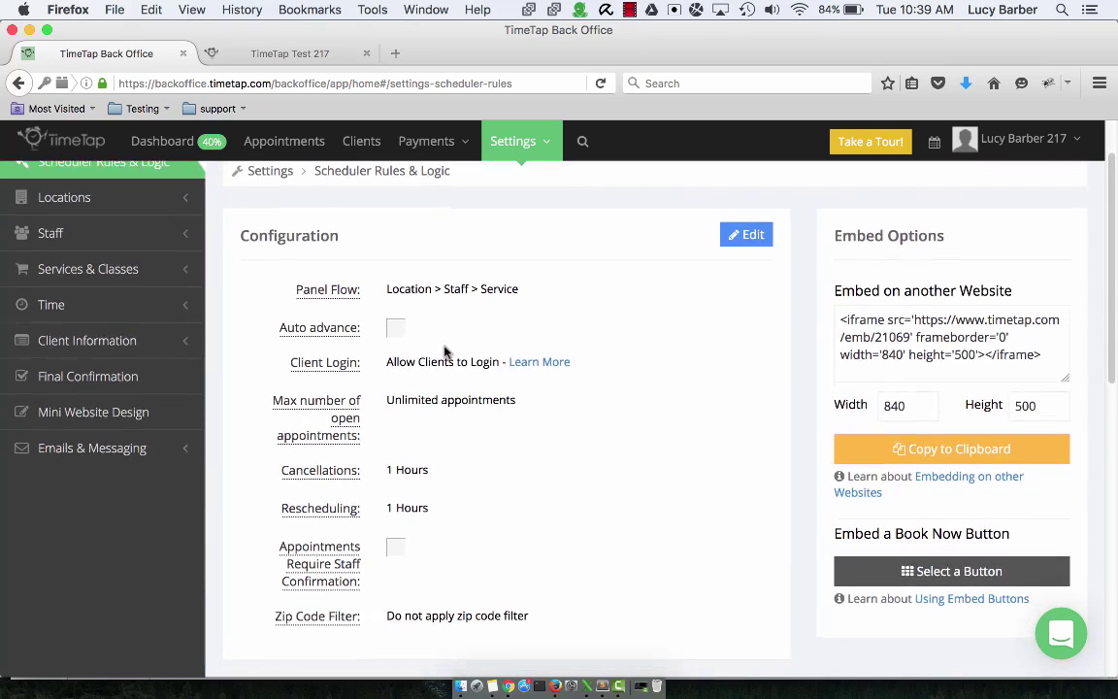
pyautogui.scroll(2, 374, 318)
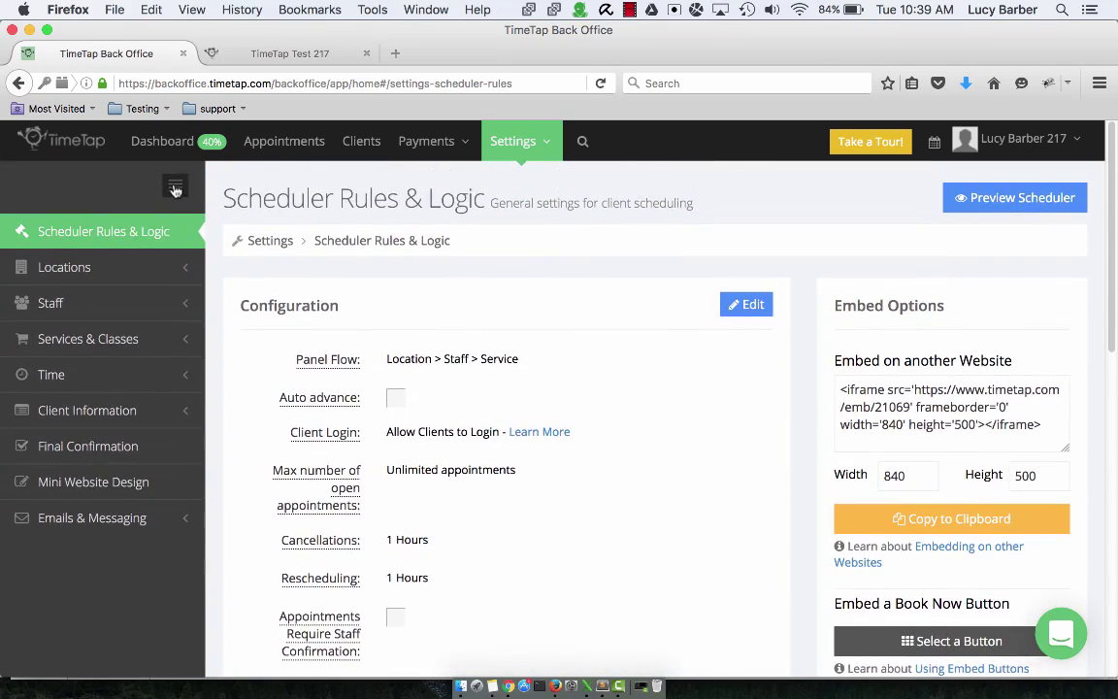
pyautogui.click(173, 186)
# Step: Review the Configuration and Greeting sections of Scheduler Rules & Logic, dismissing the Java update notice
pyautogui.scroll(-2, 391, 336)
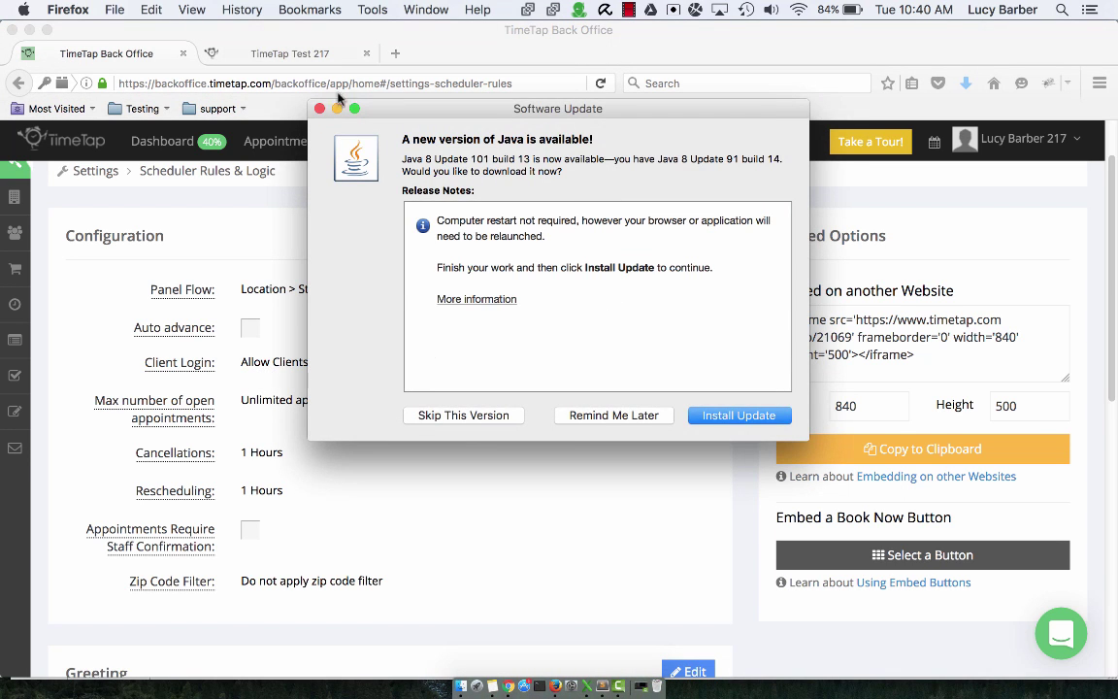
pyautogui.click(286, 95)
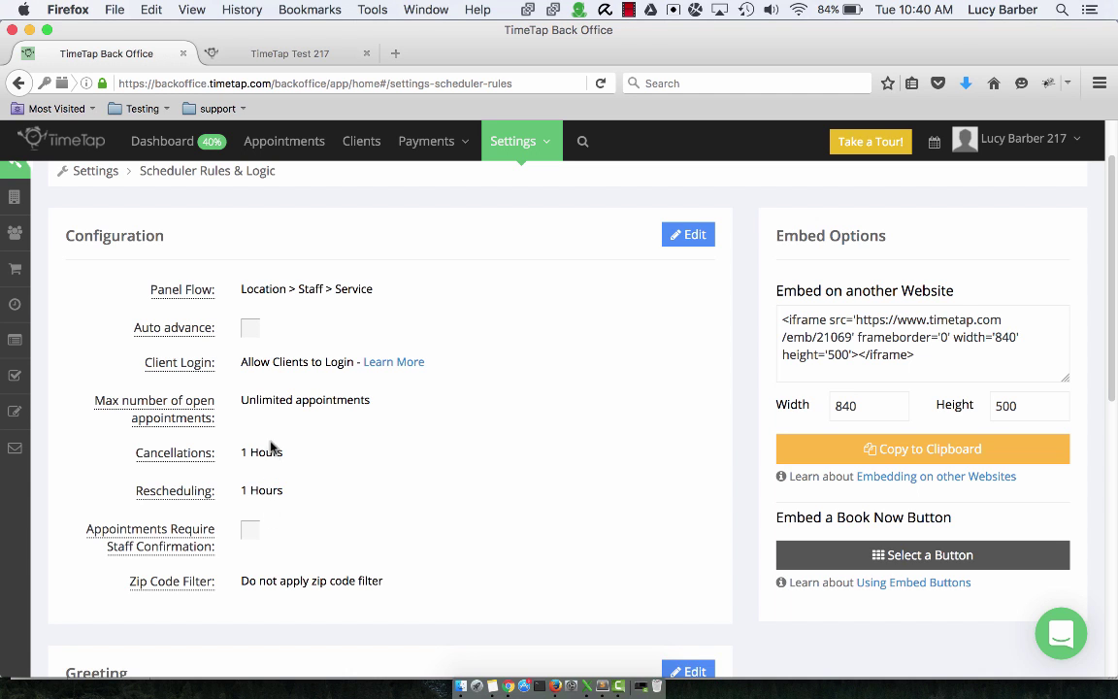
pyautogui.scroll(-1, 297, 455)
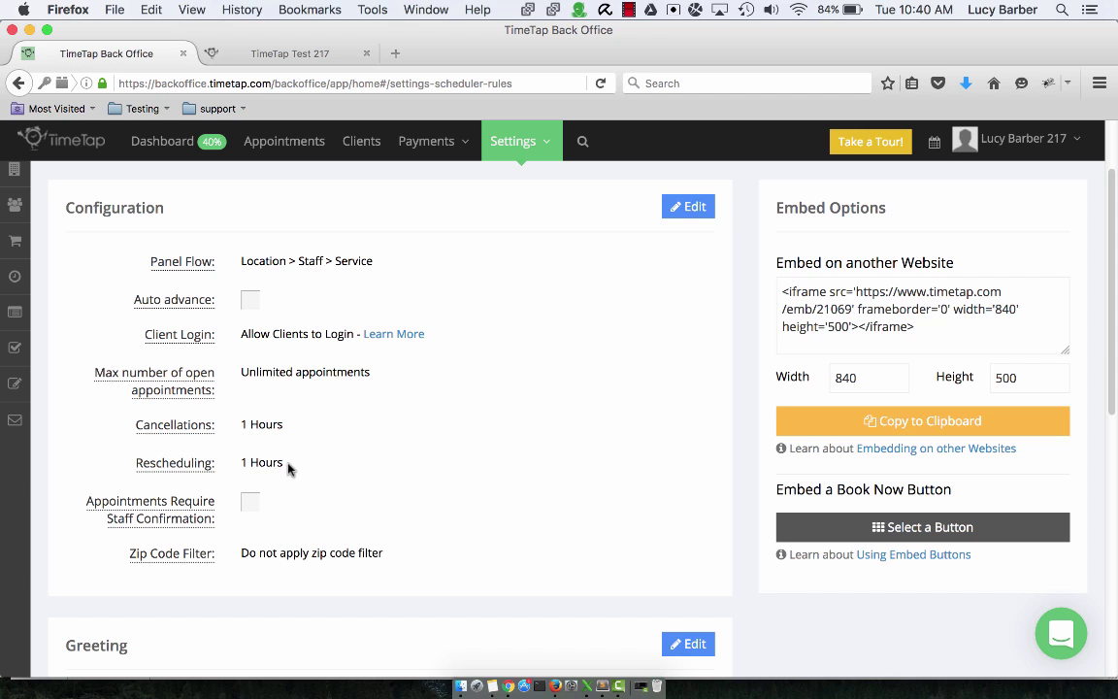
pyautogui.scroll(-10, 321, 320)
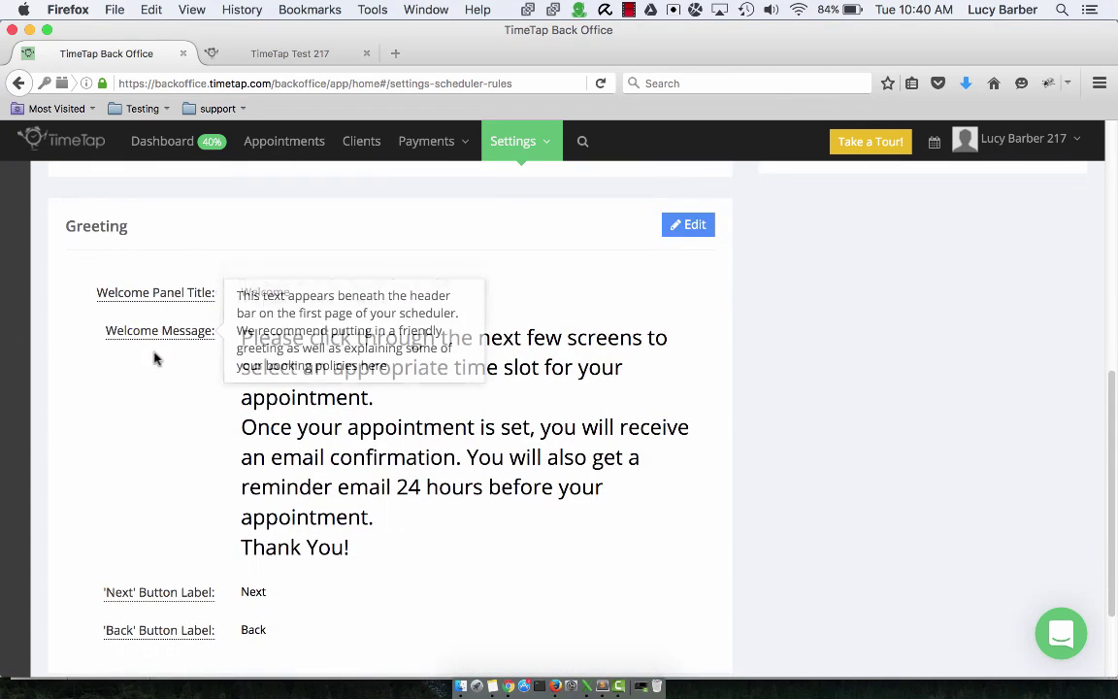
pyautogui.scroll(-1, 291, 388)
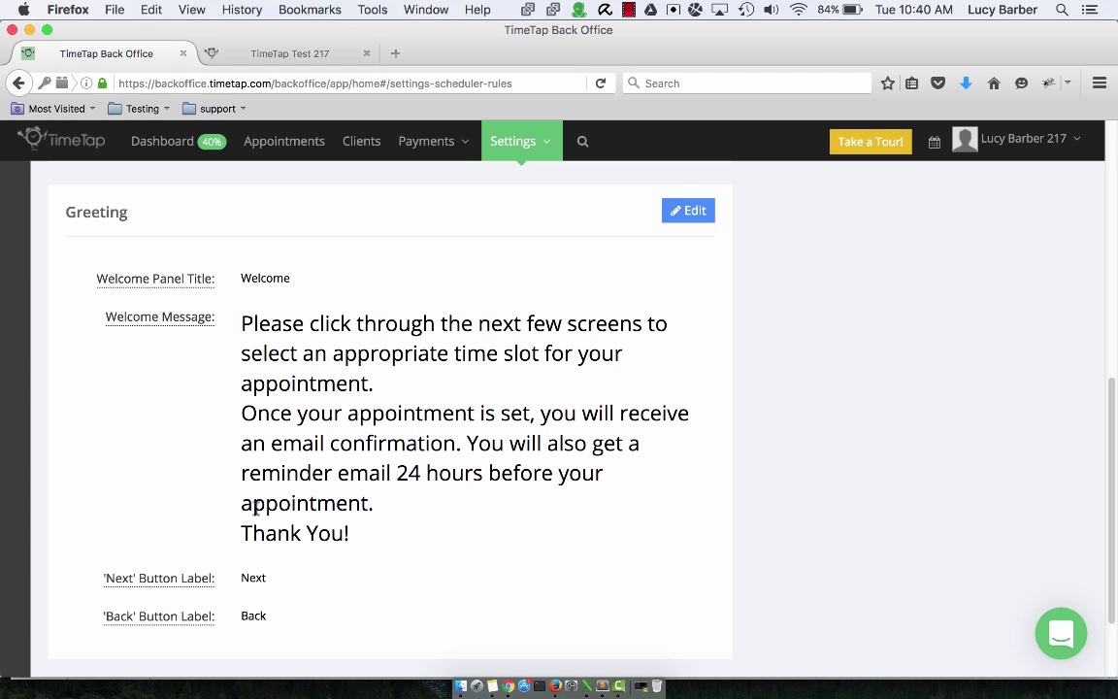
pyautogui.scroll(2, 602, 346)
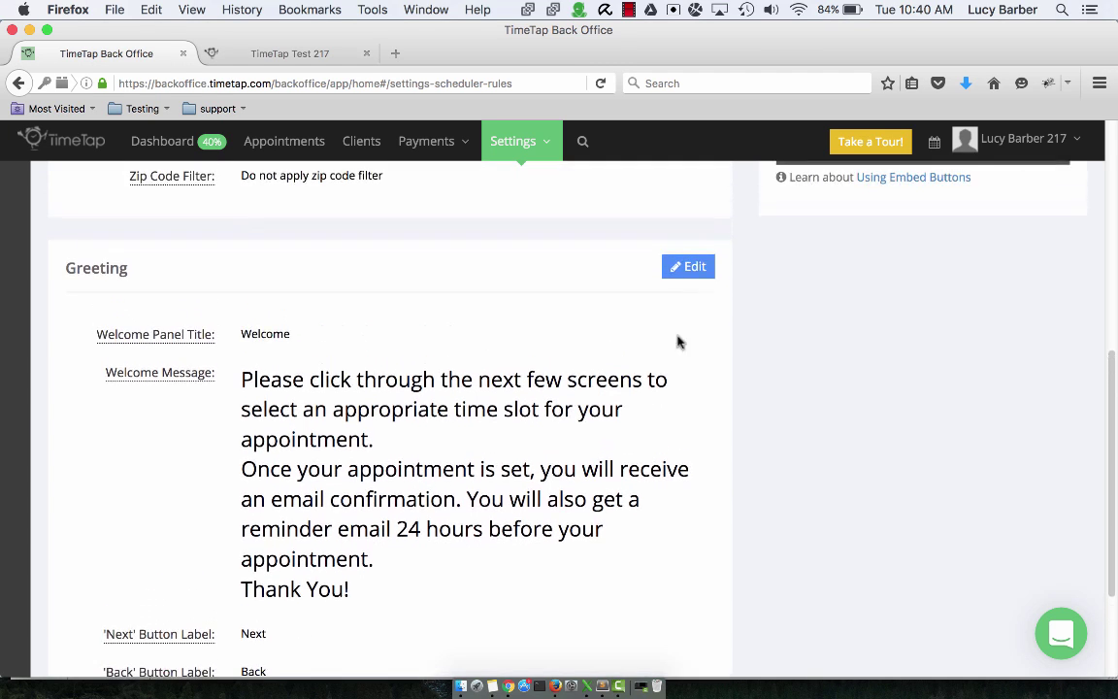
# Step: Open the Greeting section of the scheduler settings for editing
pyautogui.click(694, 268)
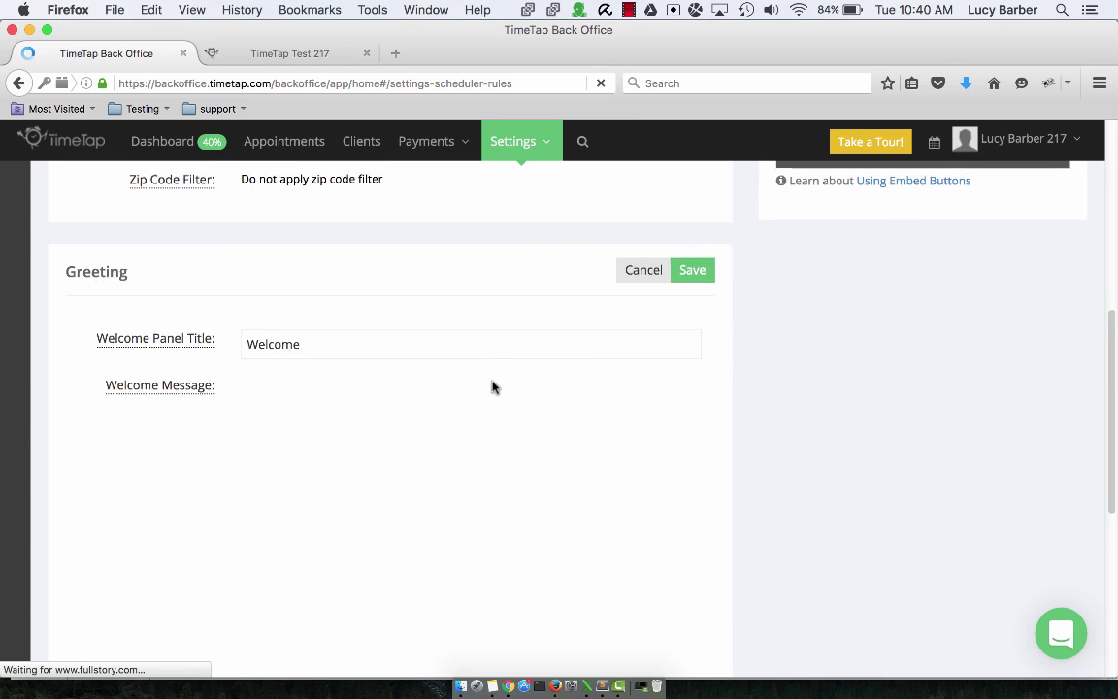
pyautogui.scroll(-6, 491, 386)
pyautogui.scroll(6, 474, 387)
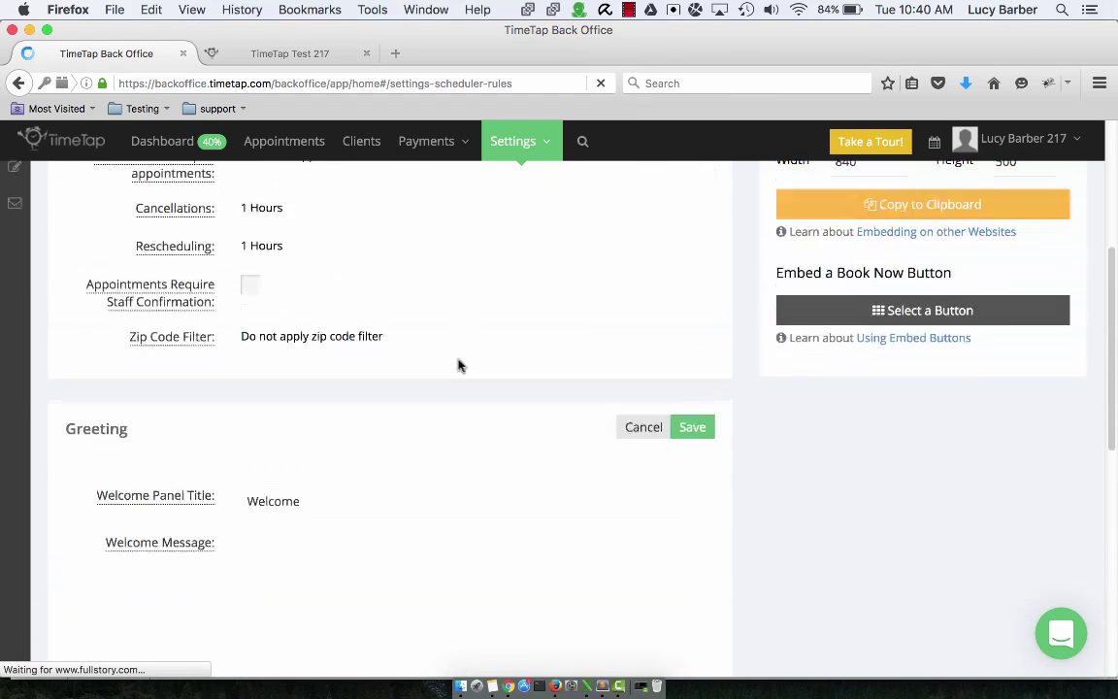
pyautogui.scroll(-1, 525, 320)
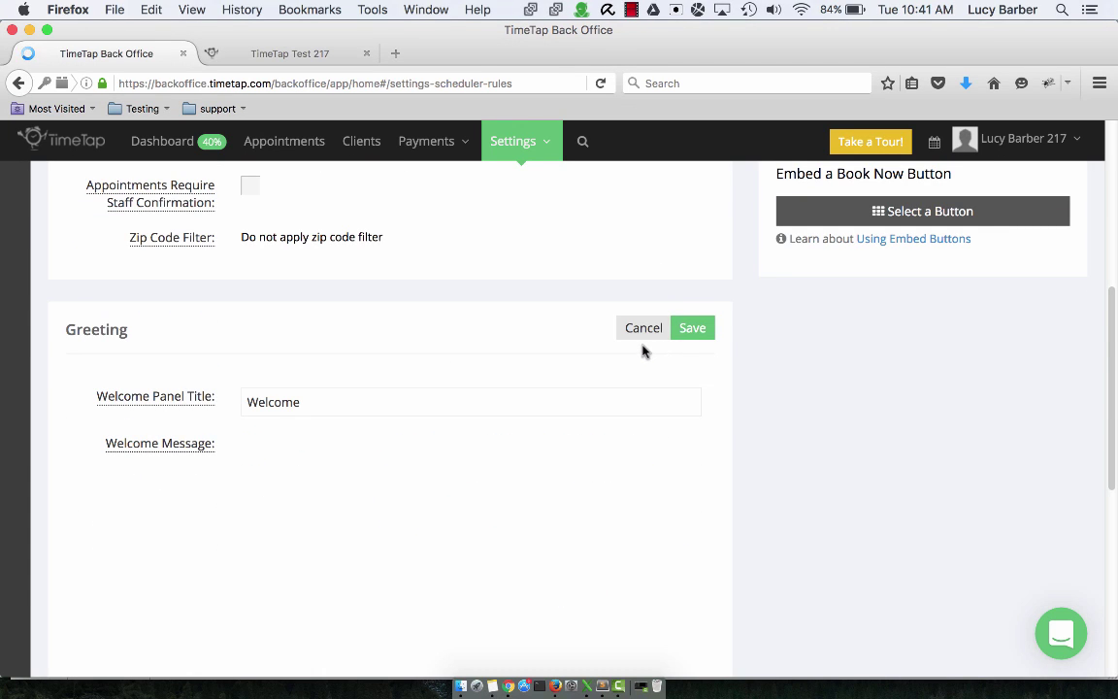
# Step: Try to set the welcome panel title to "Welcome to our scheduler!" and add a line about changing the message to the welcome message
pyautogui.click(423, 405)
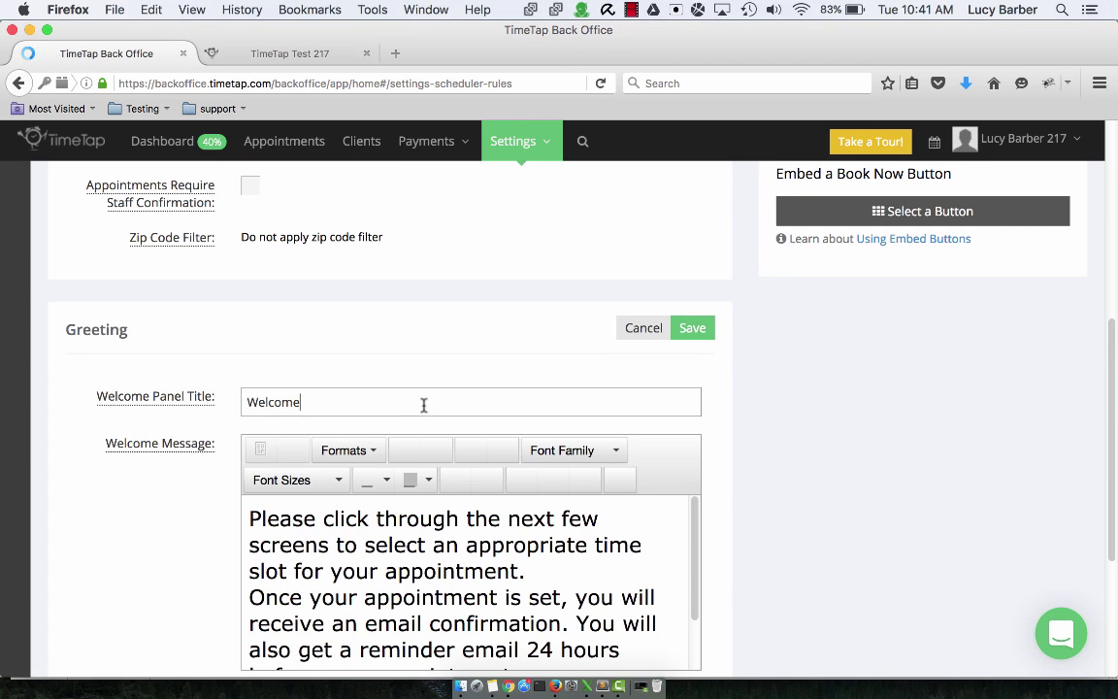
pyautogui.write('to our scheduler!')
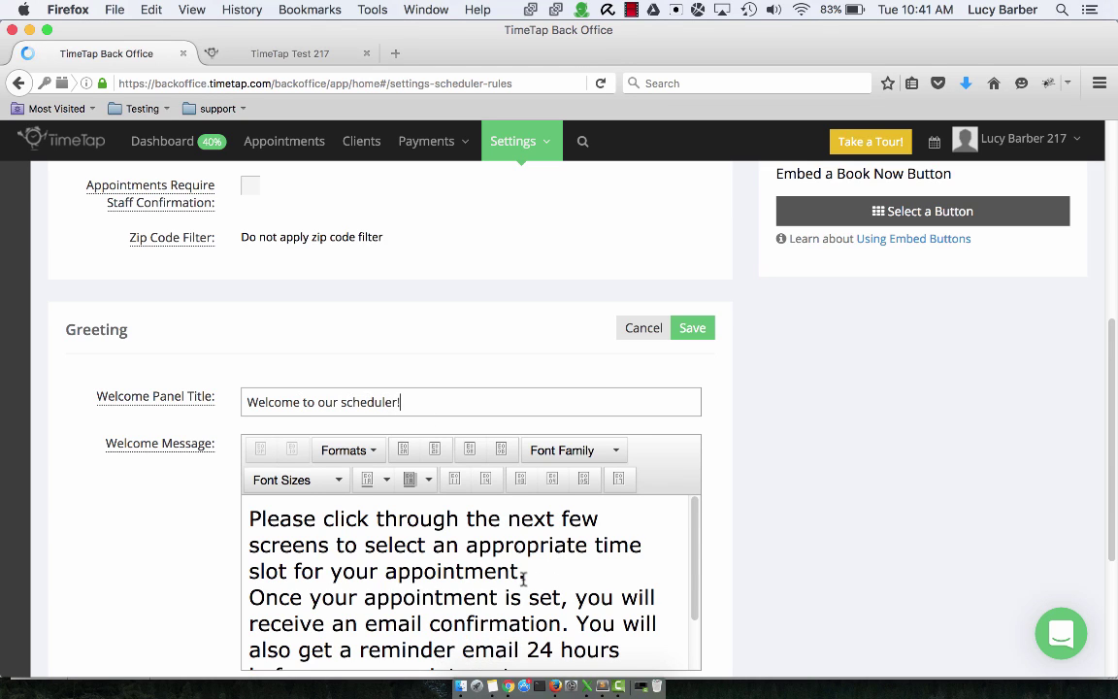
pyautogui.press('Return')
pyautogui.press('Return')
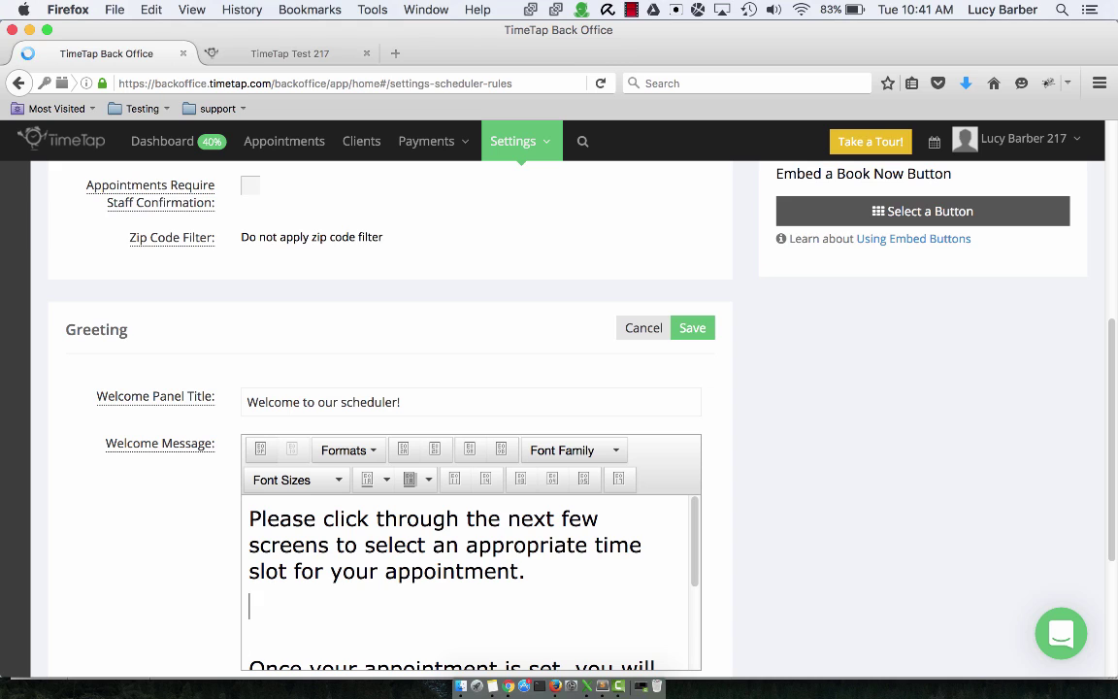
pyautogui.write('Changing mesa')
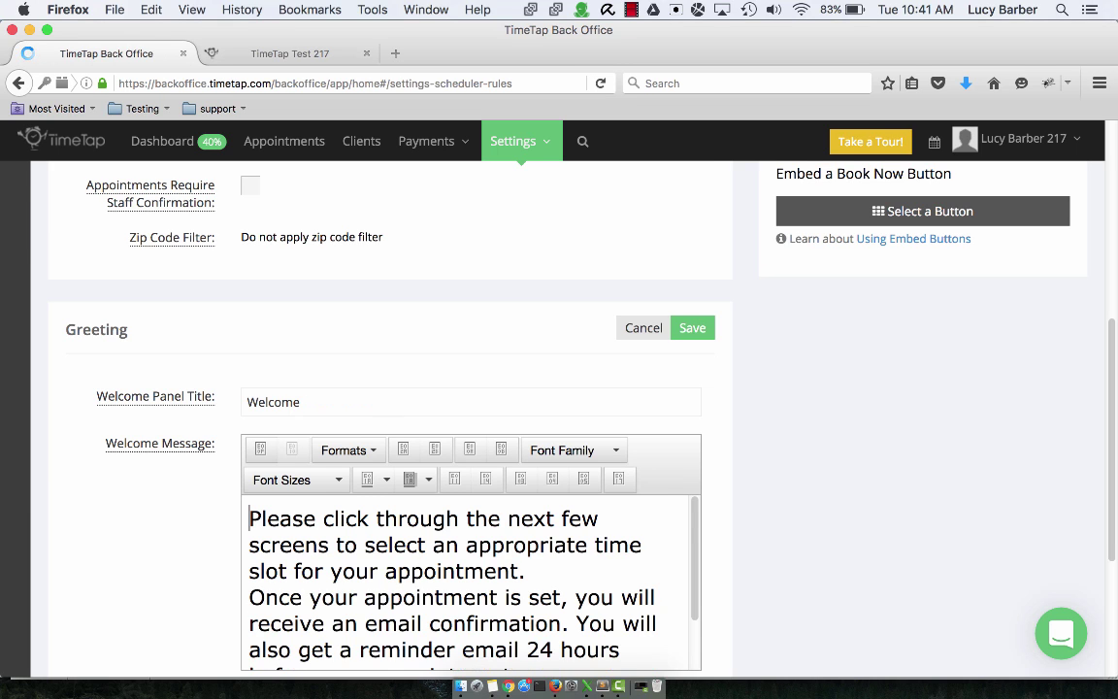
pyautogui.write('age!')
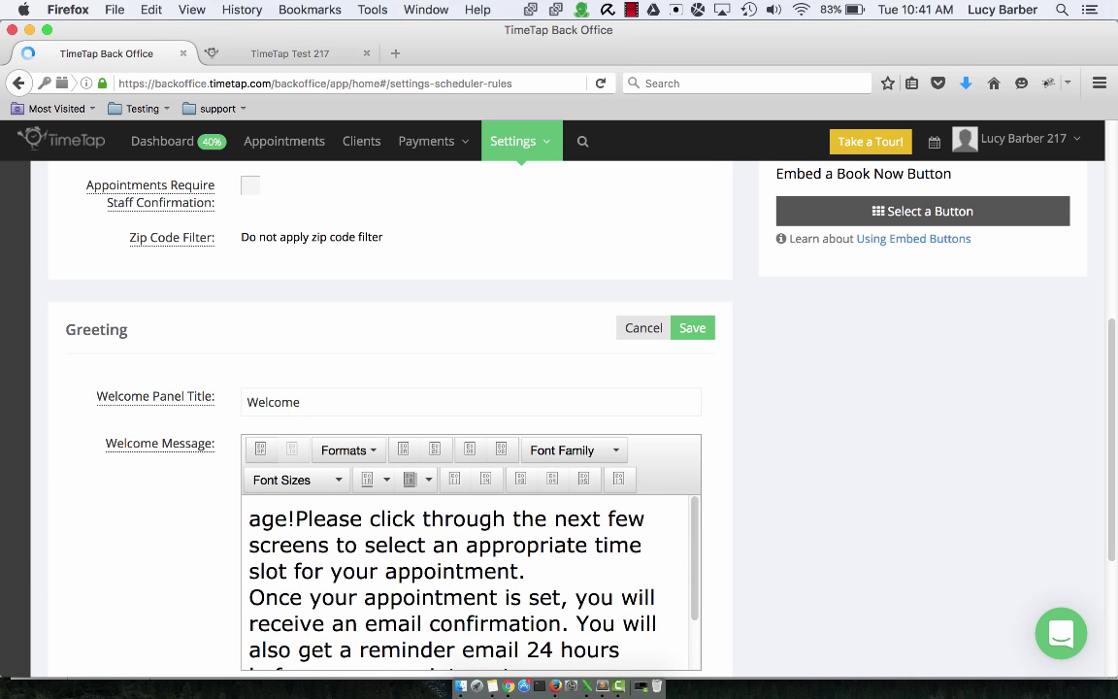
pyautogui.press('Return')
# Step: Put the "Please click through" paragraph on its own line and replace the welcome message's first line with "Changing Message!"
pyautogui.scroll(-2, 601, 561)
pyautogui.scroll(2, 594, 529)
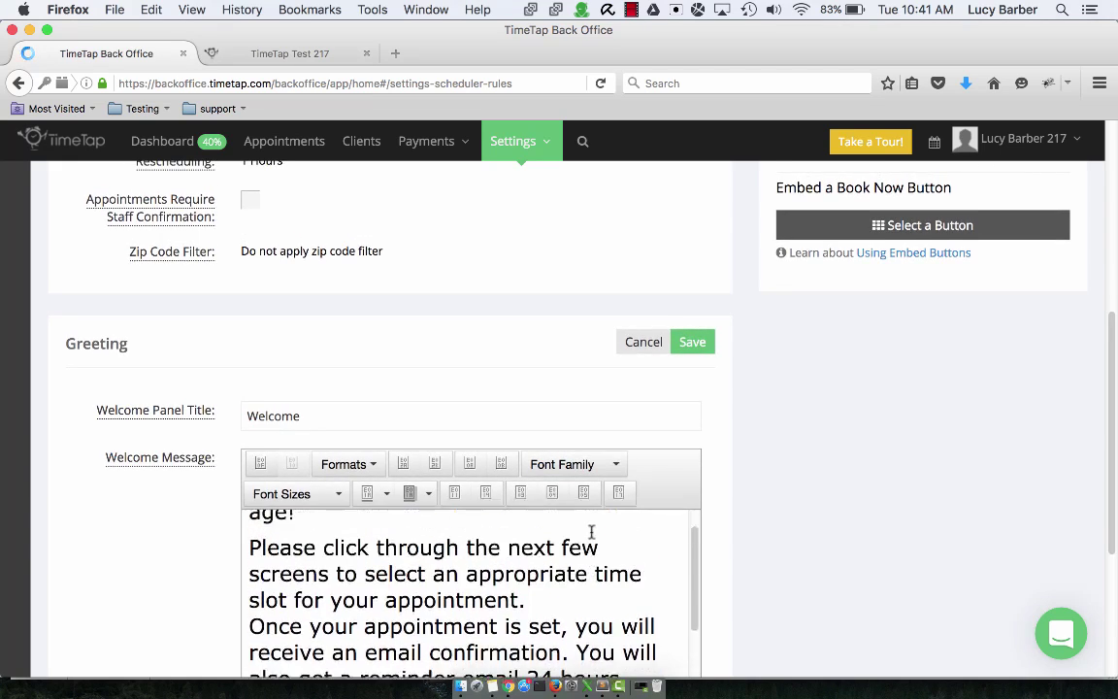
pyautogui.scroll(2, 592, 534)
pyautogui.scroll(-2, 586, 536)
pyautogui.scroll(-2, 585, 543)
pyautogui.scroll(-3, 709, 524)
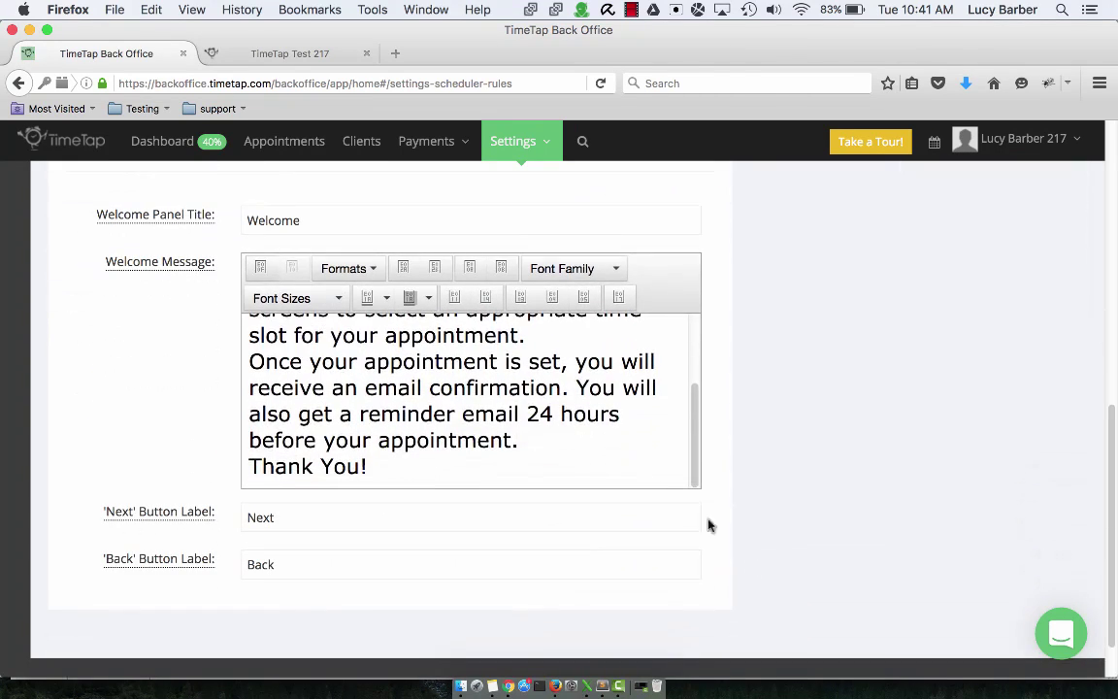
pyautogui.scroll(3, 568, 419)
pyautogui.hotkey('shift', 'Up')
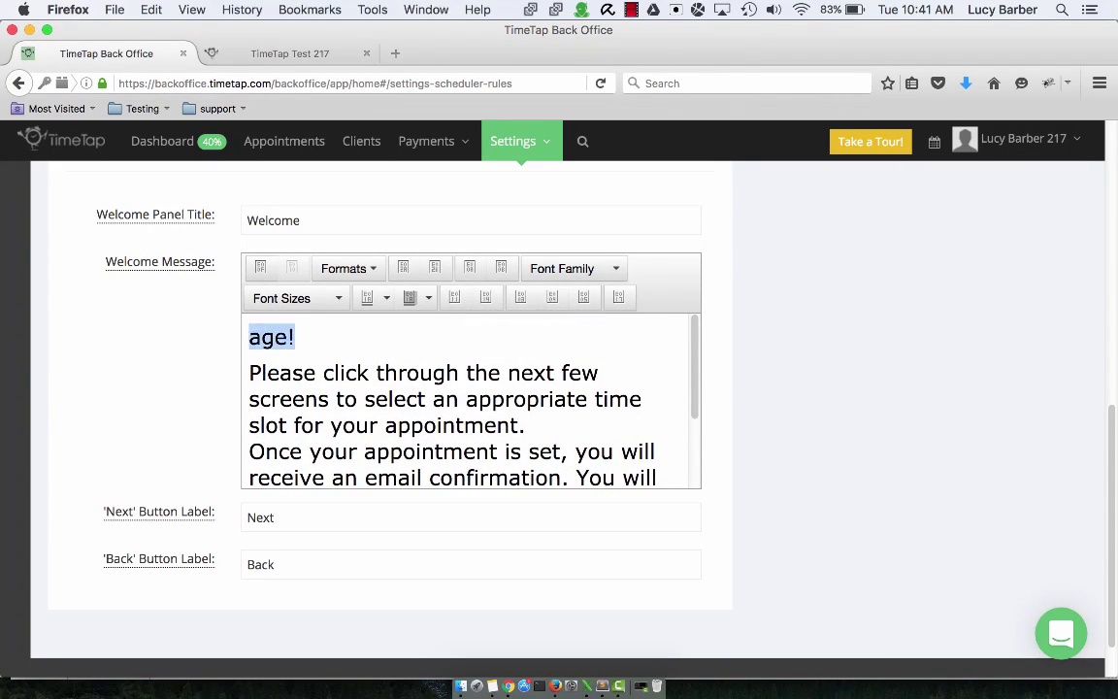
pyautogui.press('BackSpace')
pyautogui.write('Chani')
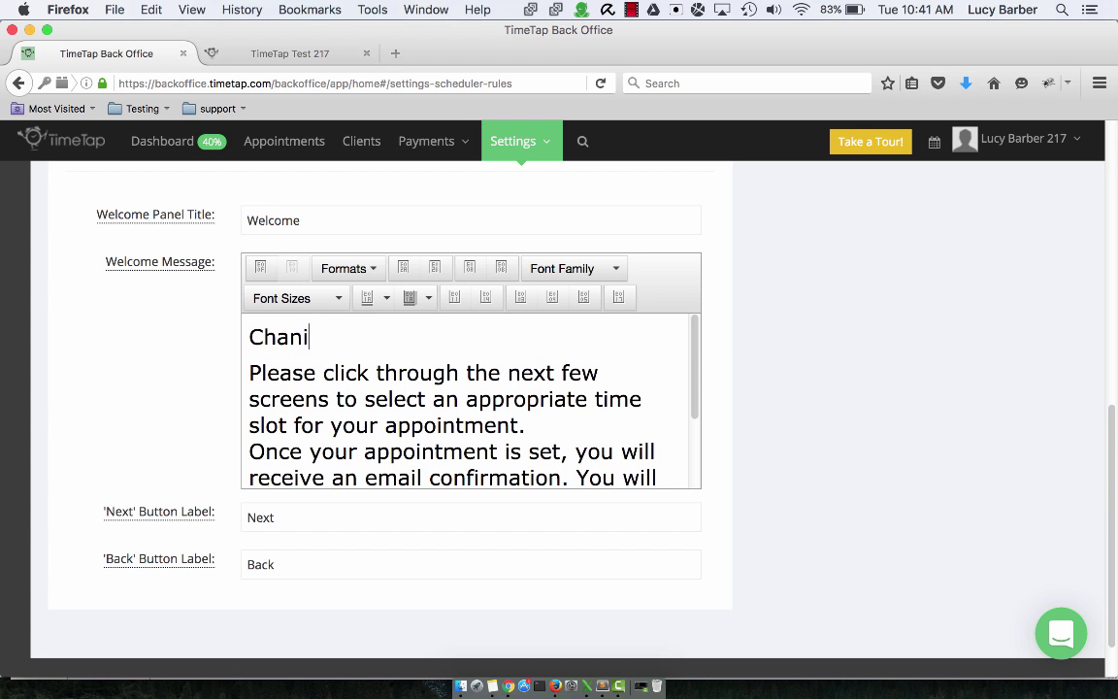
pyautogui.press('BackSpace')
pyautogui.write('ging Message')
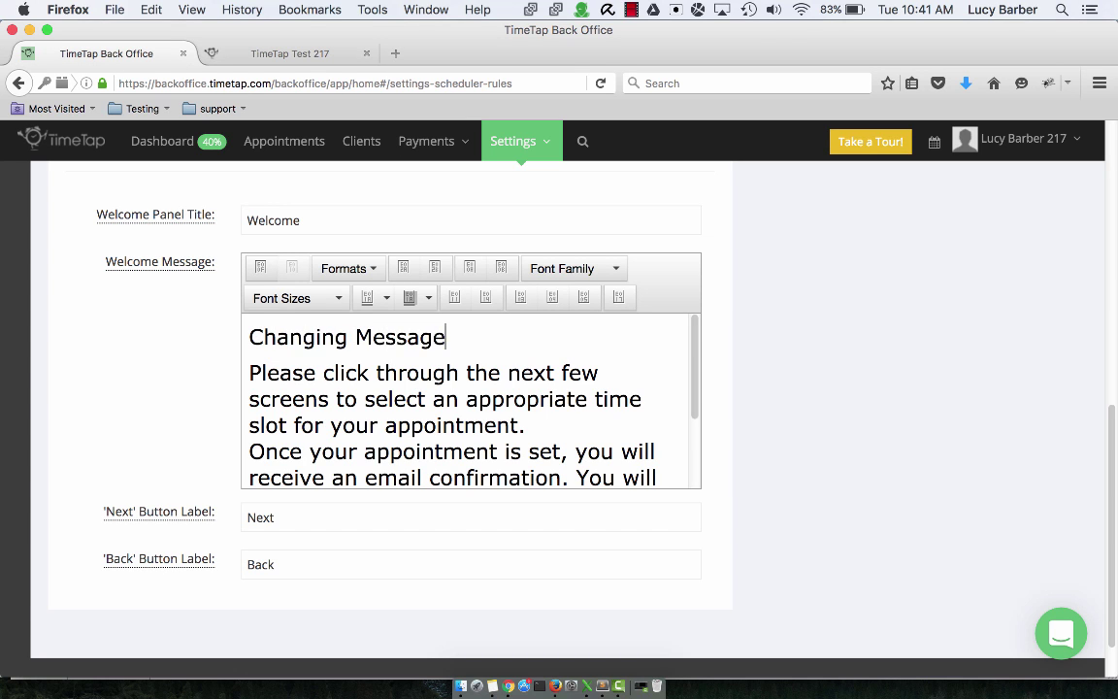
pyautogui.write('!')
# Step: Set the 'Next' button label to "Next >" and save the Greeting section
pyautogui.scroll(3, 744, 434)
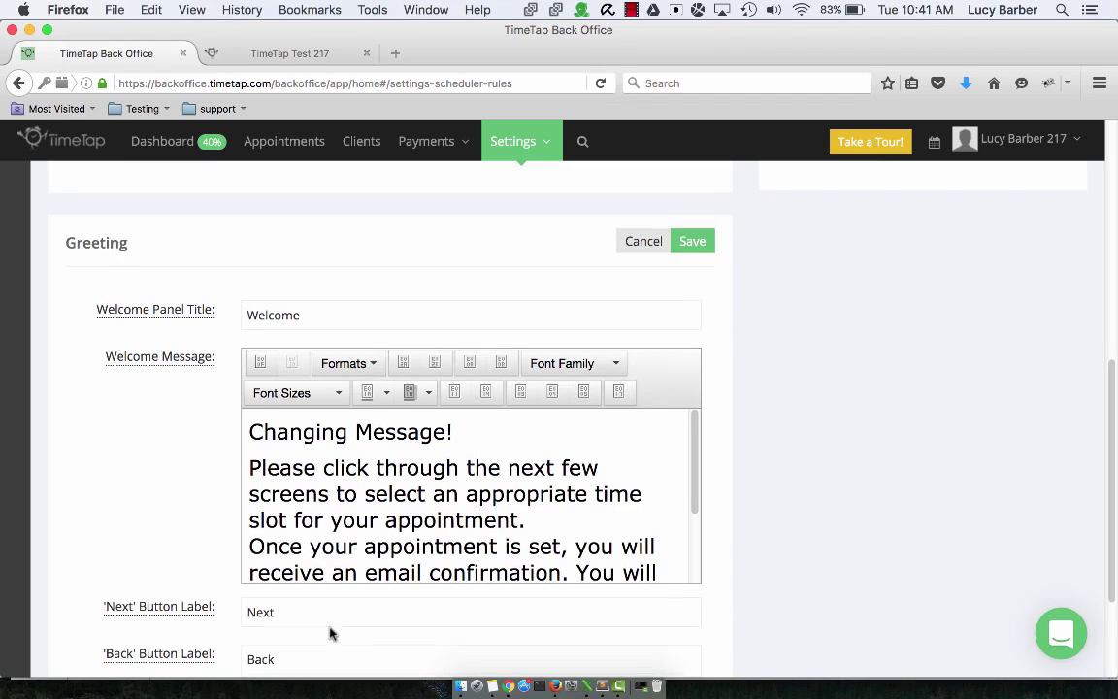
pyautogui.click(345, 599)
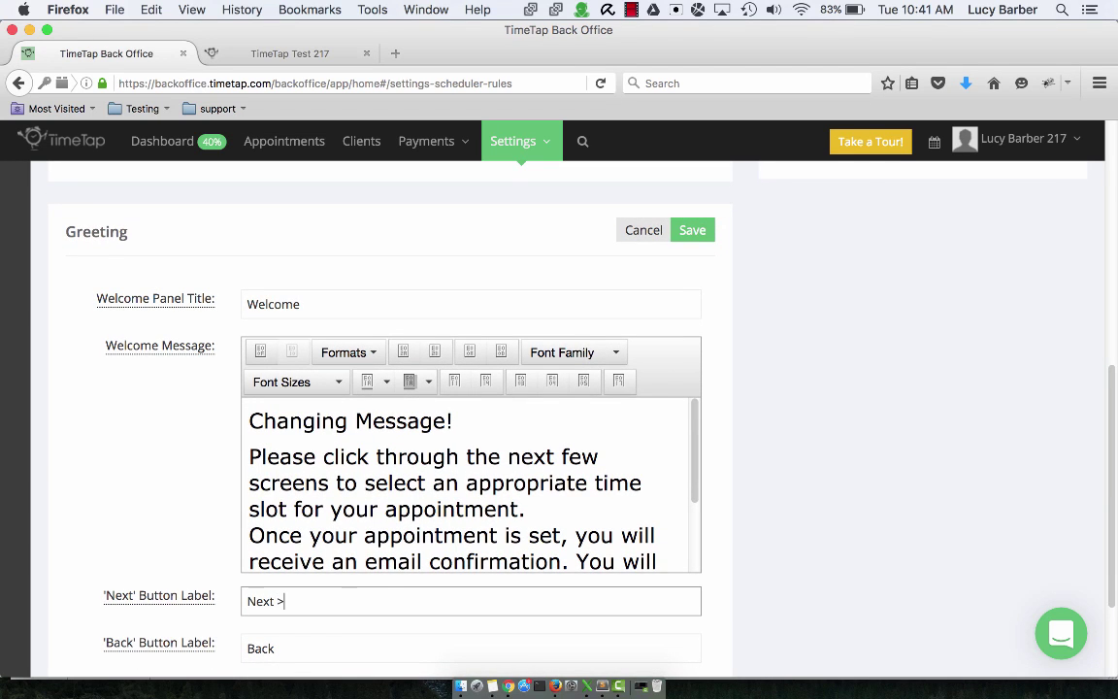
pyautogui.click(703, 233)
pyautogui.scroll(8, 812, 376)
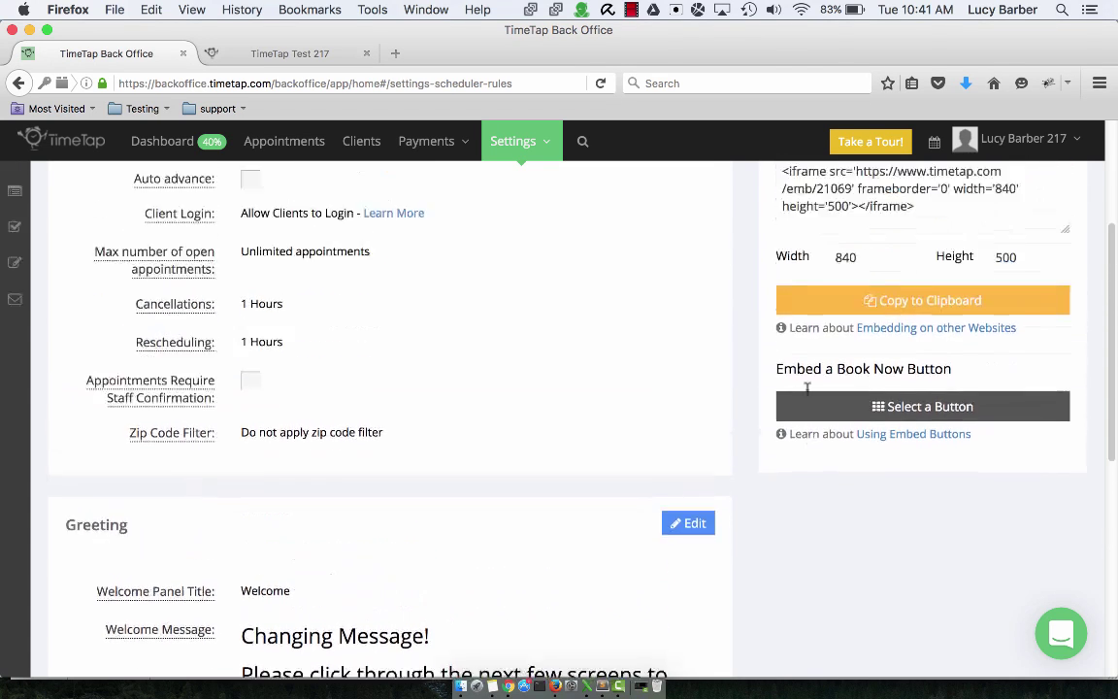
# Step: Set the Greeting section's welcome panel title to "Welcome to our scheduler!" and save it
pyautogui.scroll(-5, 774, 381)
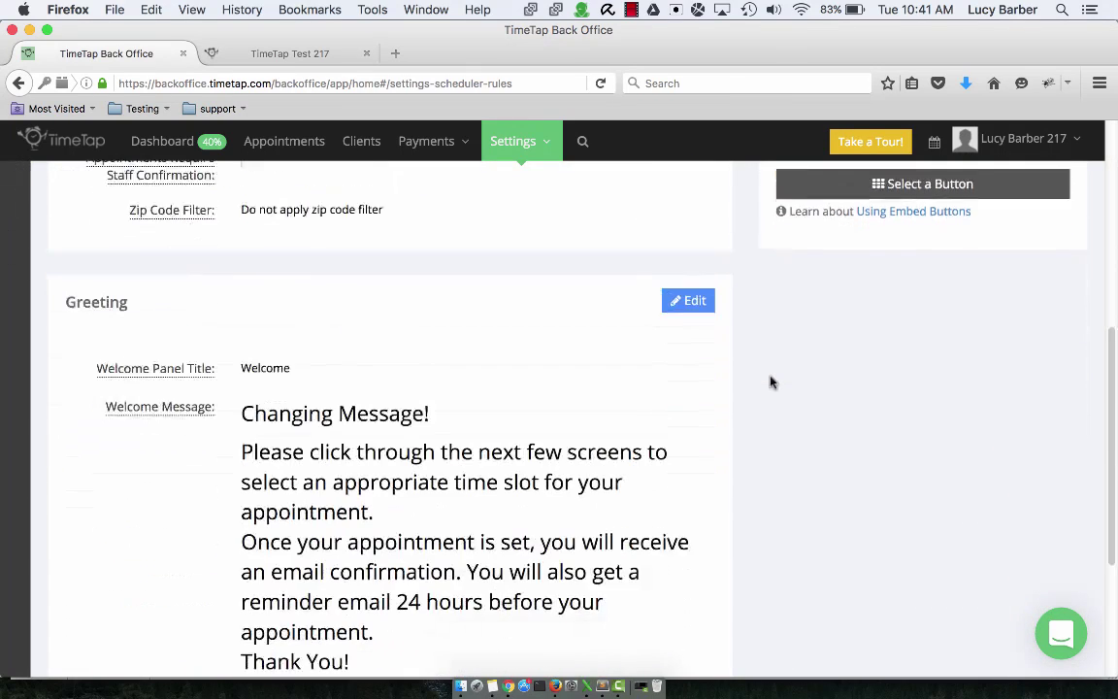
pyautogui.click(689, 253)
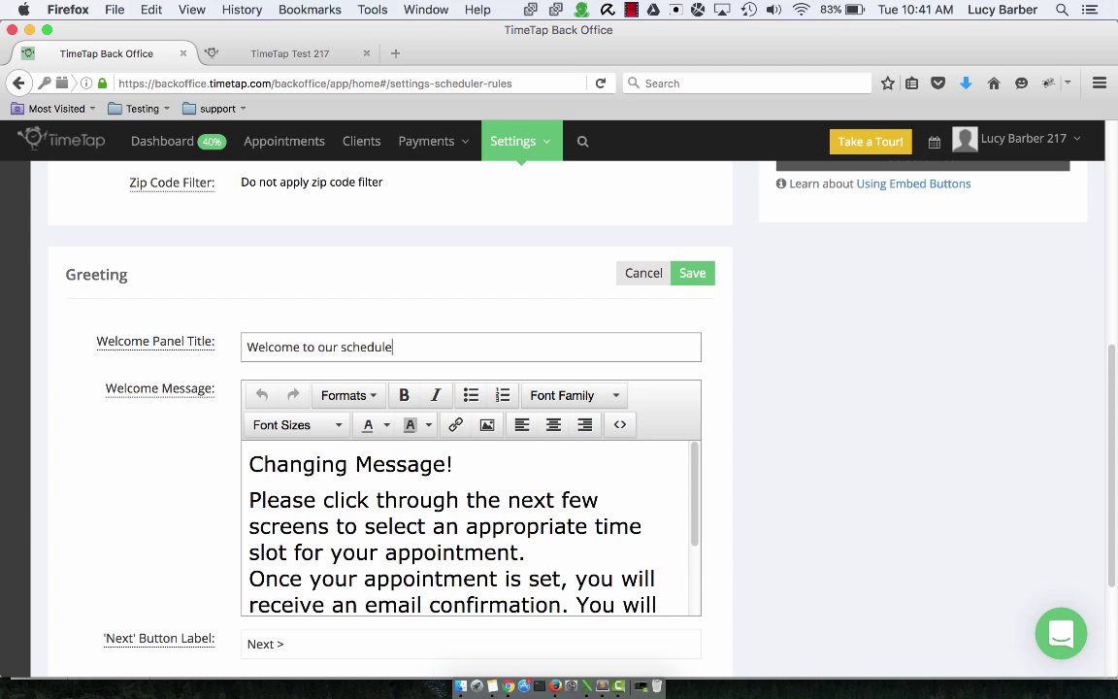
pyautogui.click(689, 277)
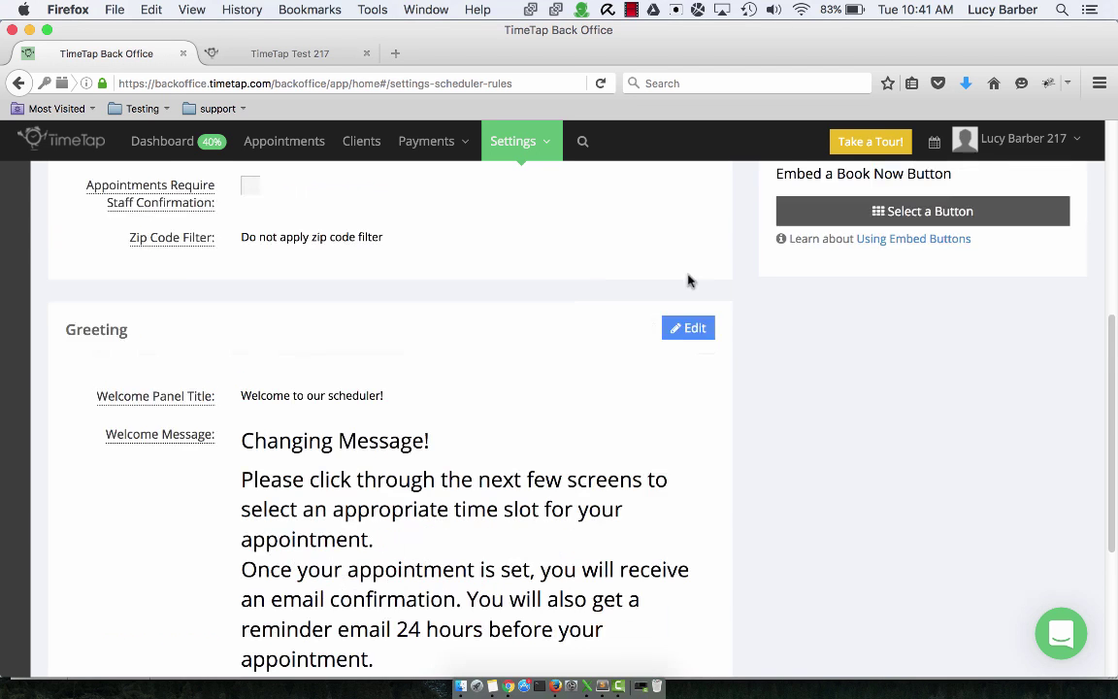
# Step: Preview the client scheduler and check the panel title, welcome message and next button label
pyautogui.scroll(10, 758, 390)
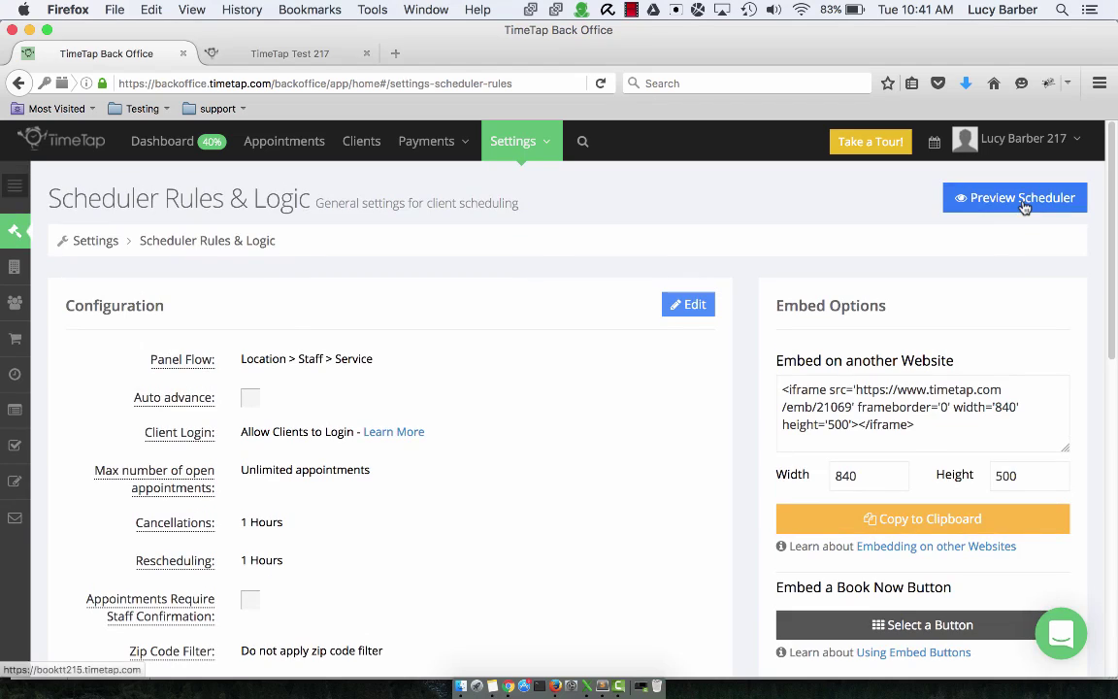
pyautogui.click(1021, 208)
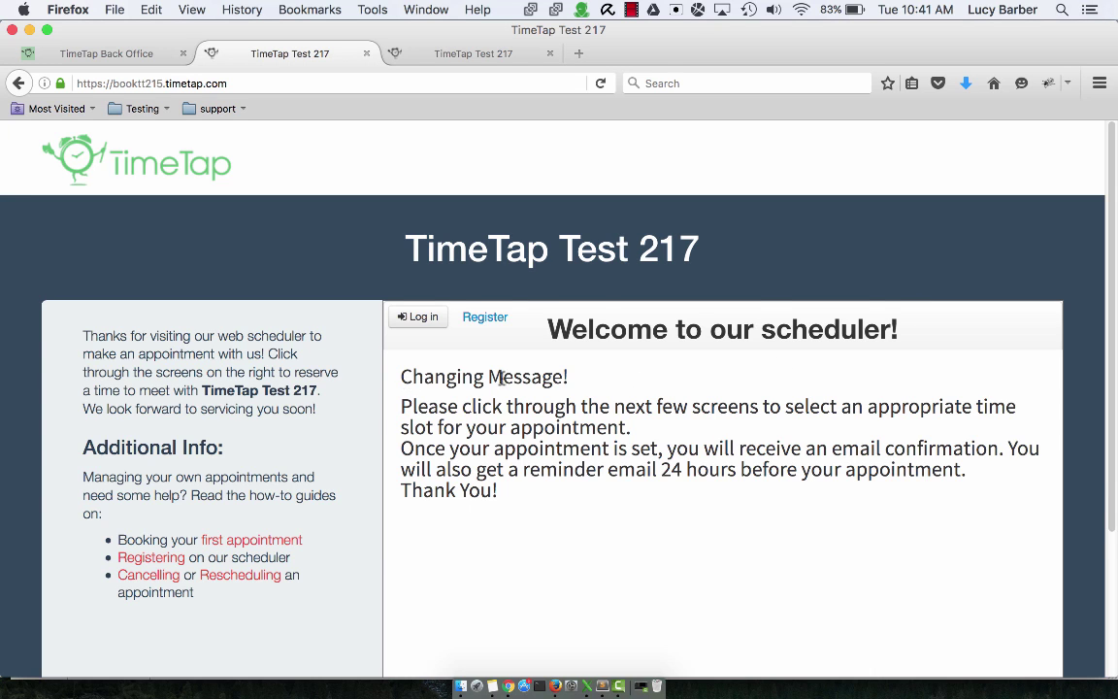
pyautogui.scroll(-4, 524, 377)
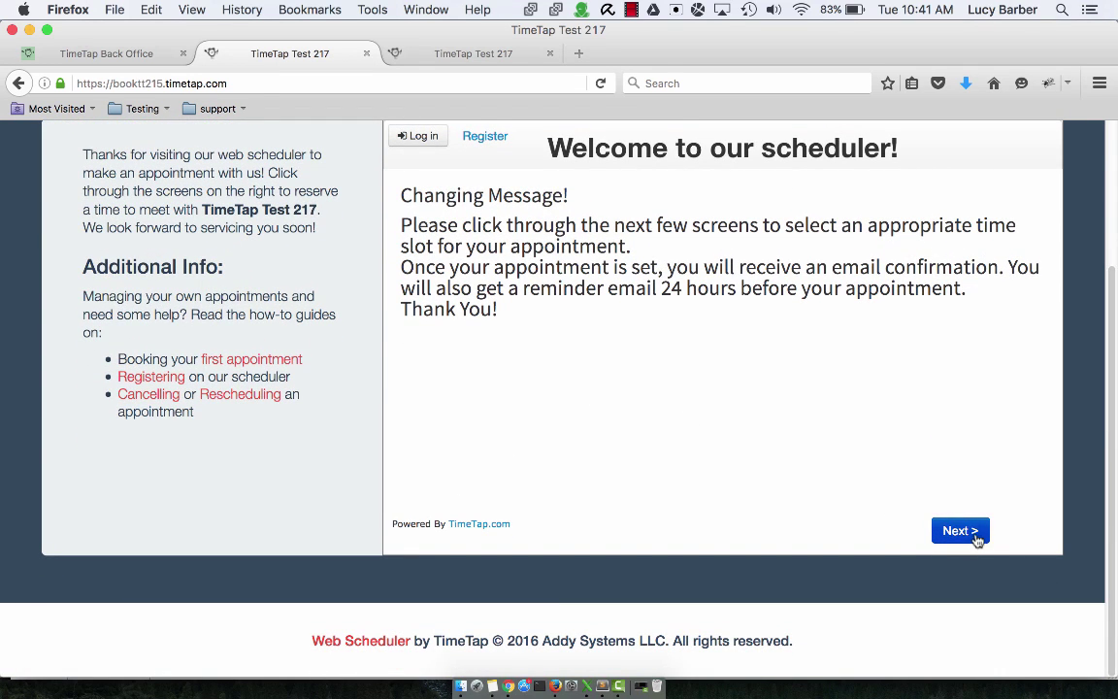
pyautogui.scroll(2, 864, 500)
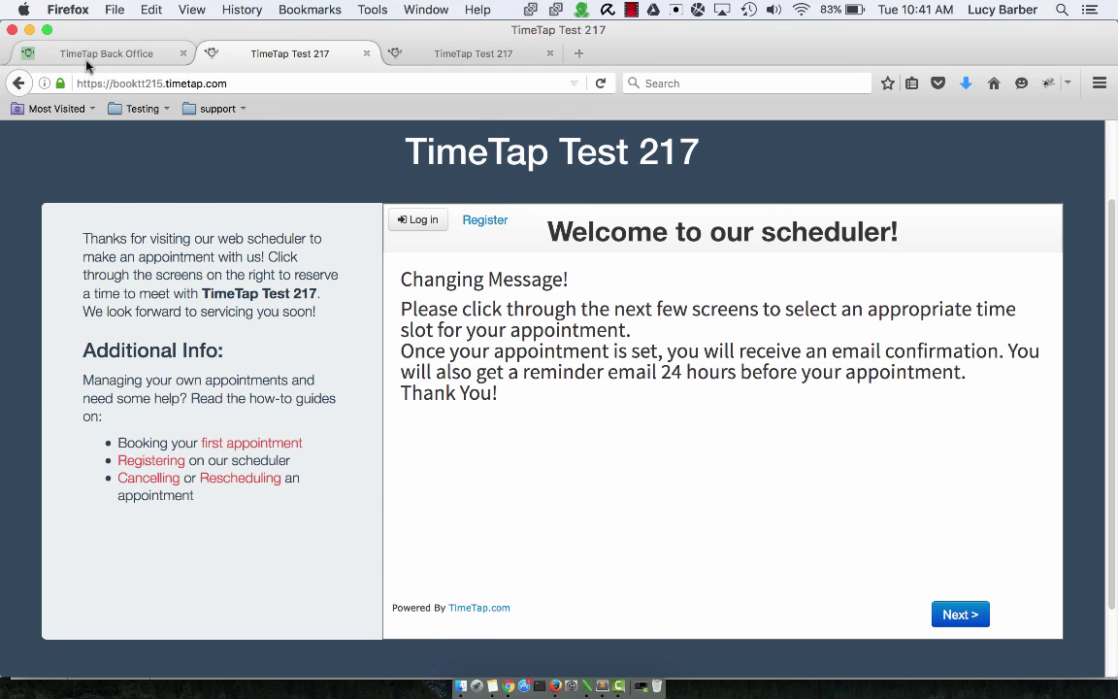
# Step: Return to the Back Office page, set the Configuration panel flow to Service > Staff > Location, and save it
pyautogui.click(86, 58)
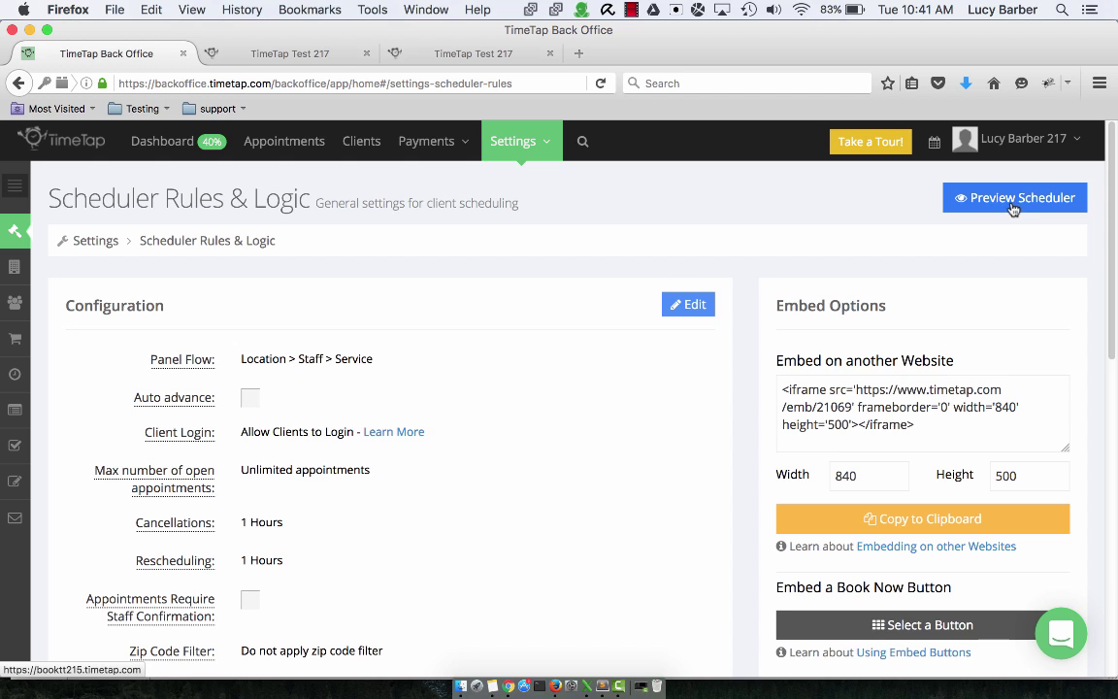
pyautogui.scroll(-2, 475, 403)
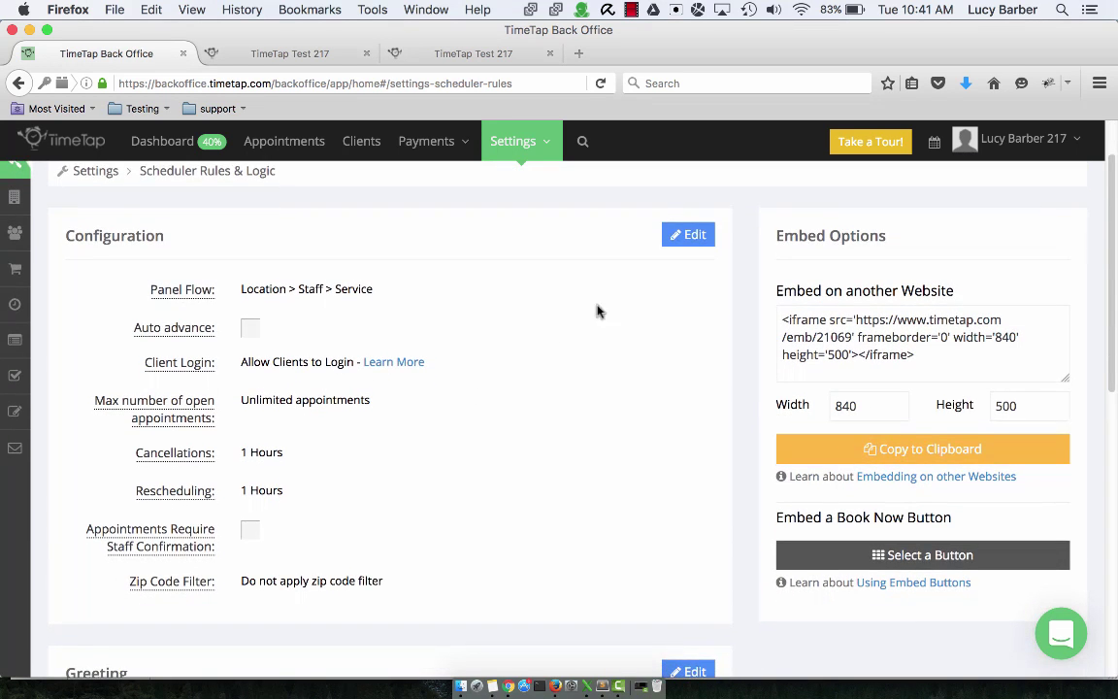
pyautogui.click(688, 234)
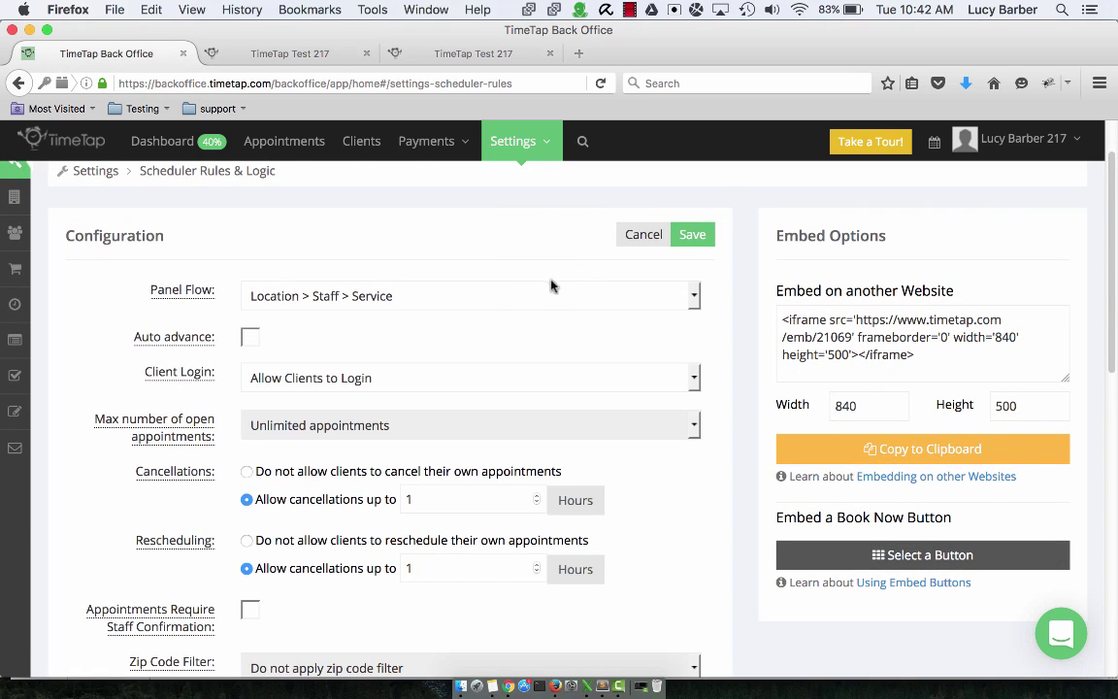
pyautogui.click(505, 296)
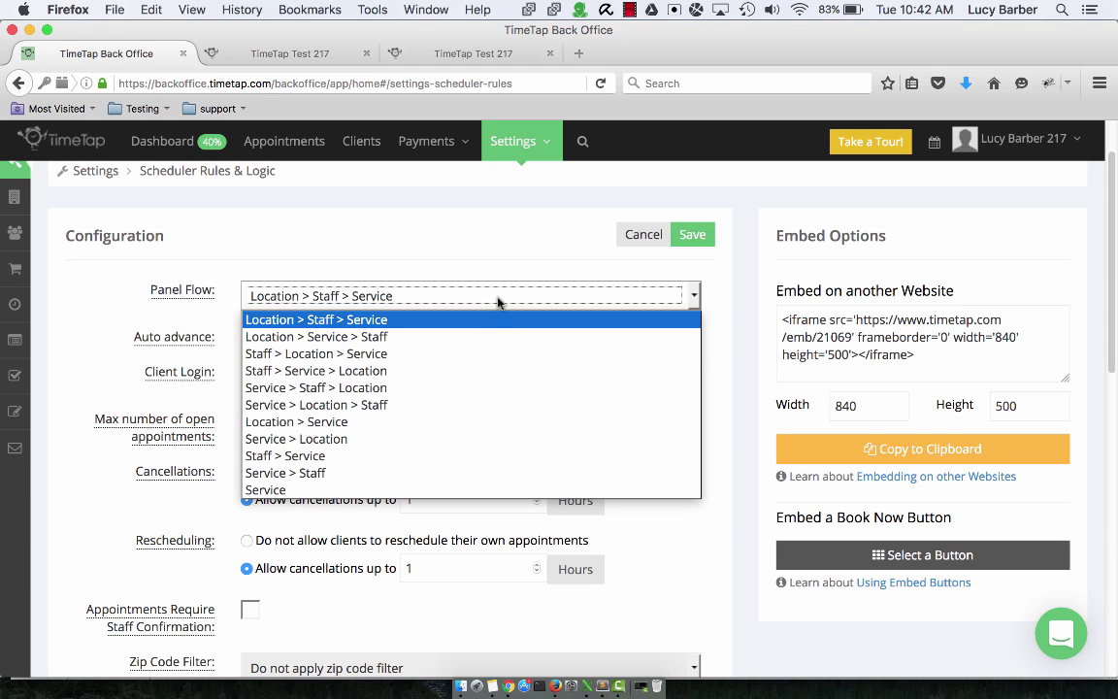
pyautogui.click(427, 388)
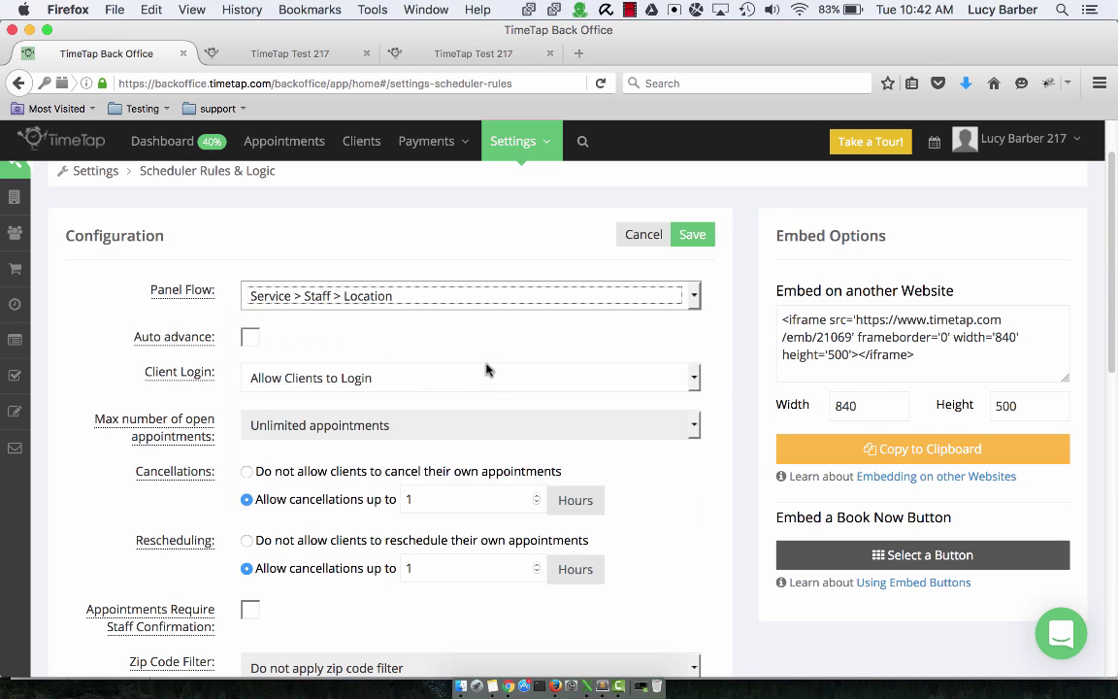
pyautogui.click(692, 235)
pyautogui.scroll(2, 690, 282)
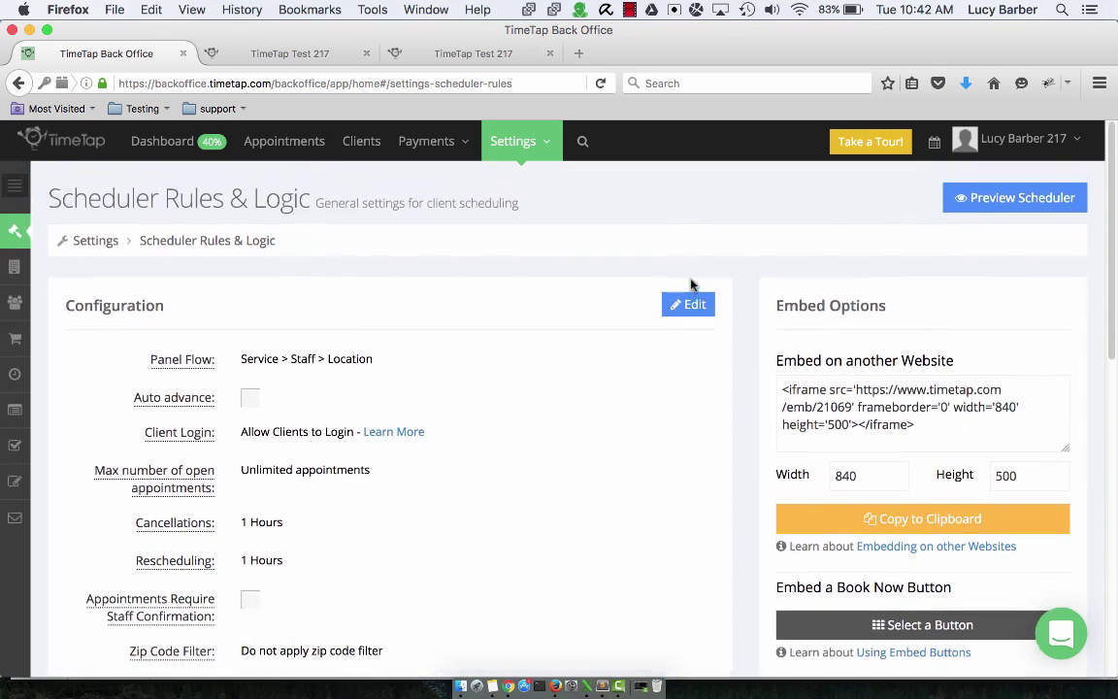
# Step: Preview the client scheduler again and reload its page to bring up the welcome panel
pyautogui.click(985, 197)
pyautogui.scroll(-2, 953, 477)
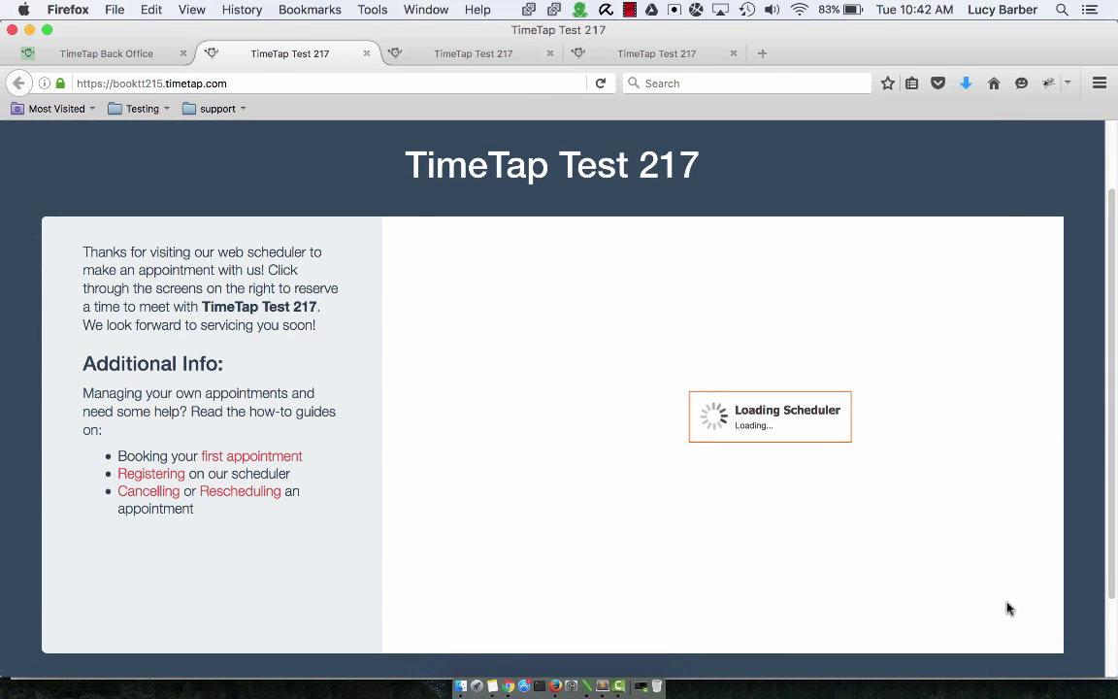
pyautogui.click(514, 82)
pyautogui.press('Return')
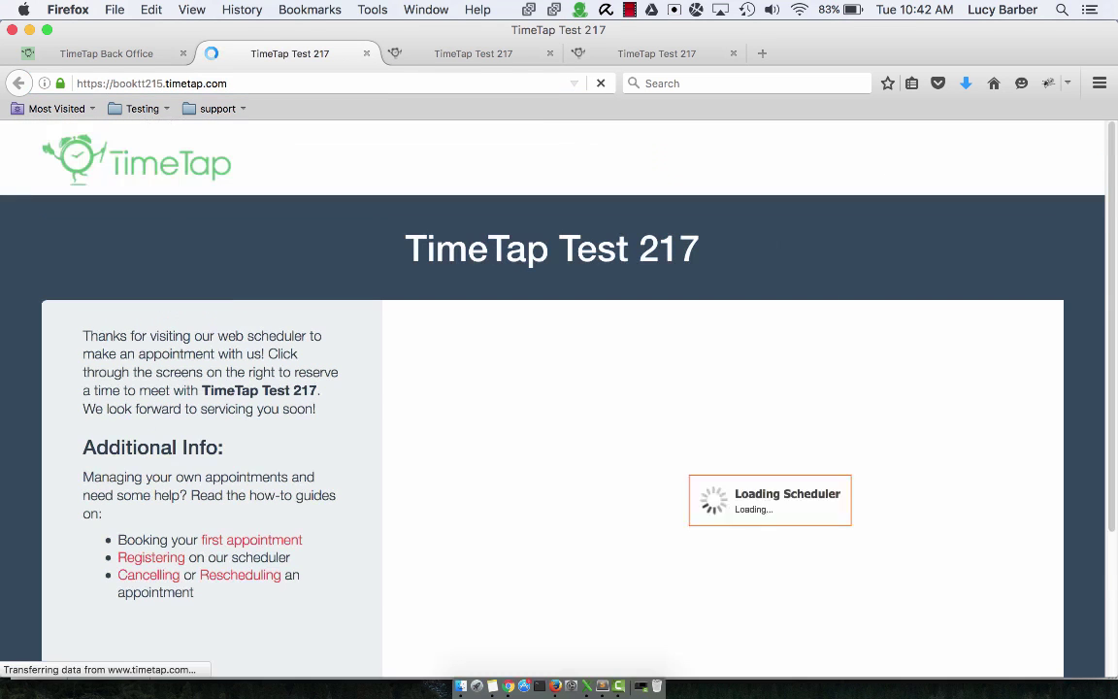
pyautogui.scroll(-3, 1031, 493)
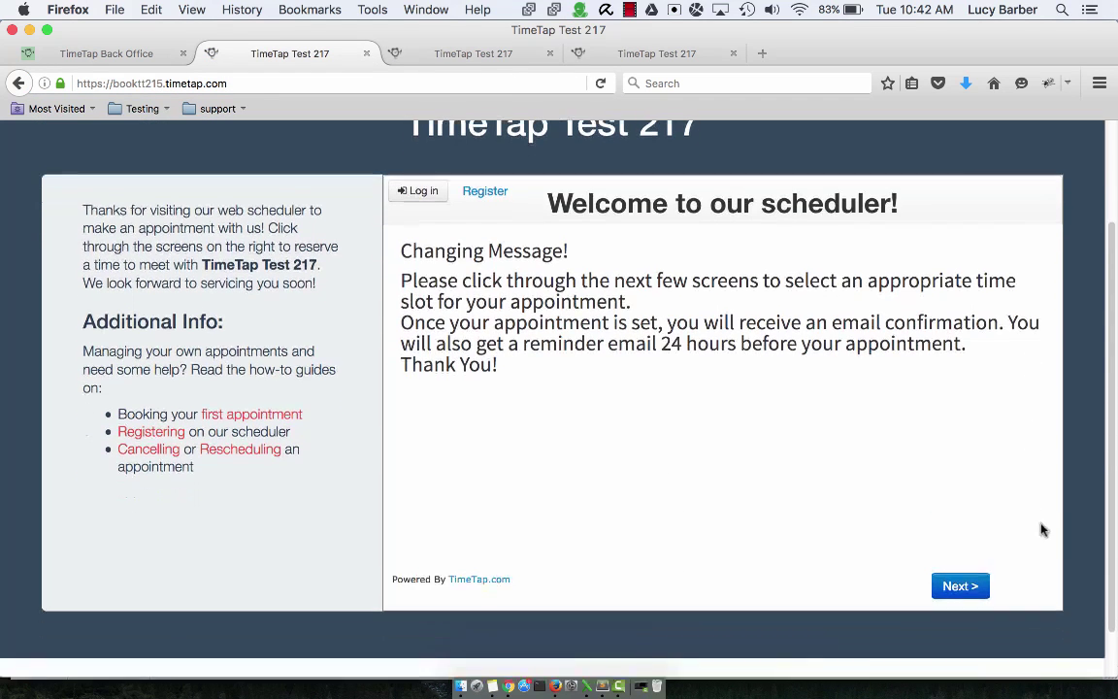
# Step: Check the panel order by choosing the Follow Up Call service and advancing through the booking panels to Location
pyautogui.click(956, 586)
pyautogui.click(474, 301)
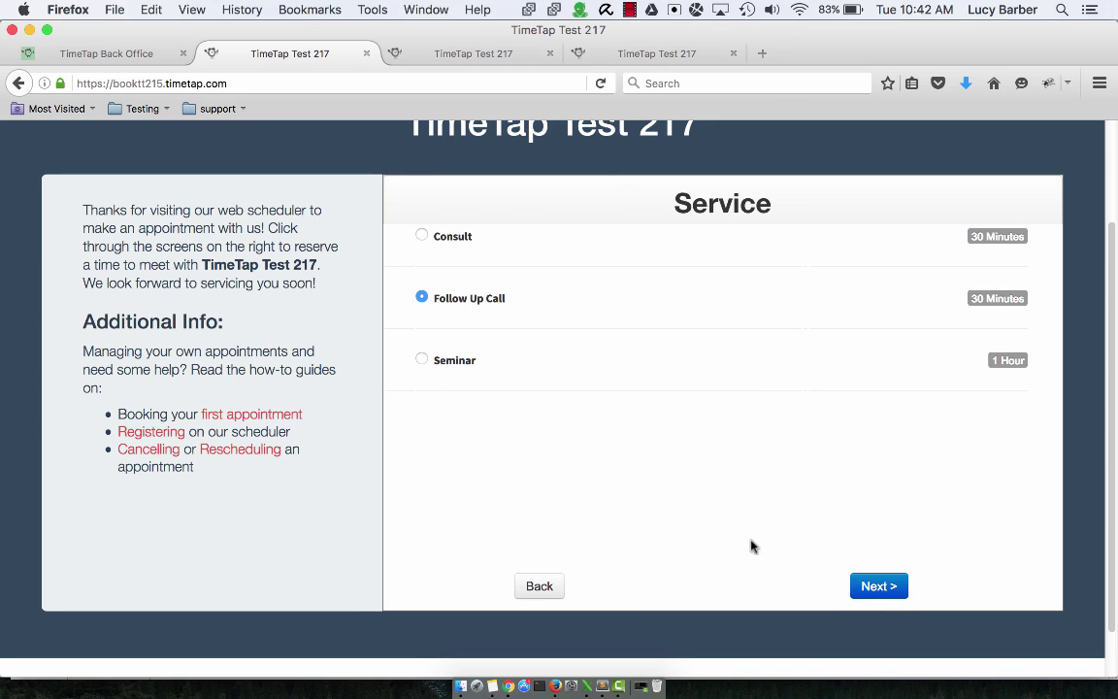
pyautogui.click(872, 588)
pyautogui.click(871, 588)
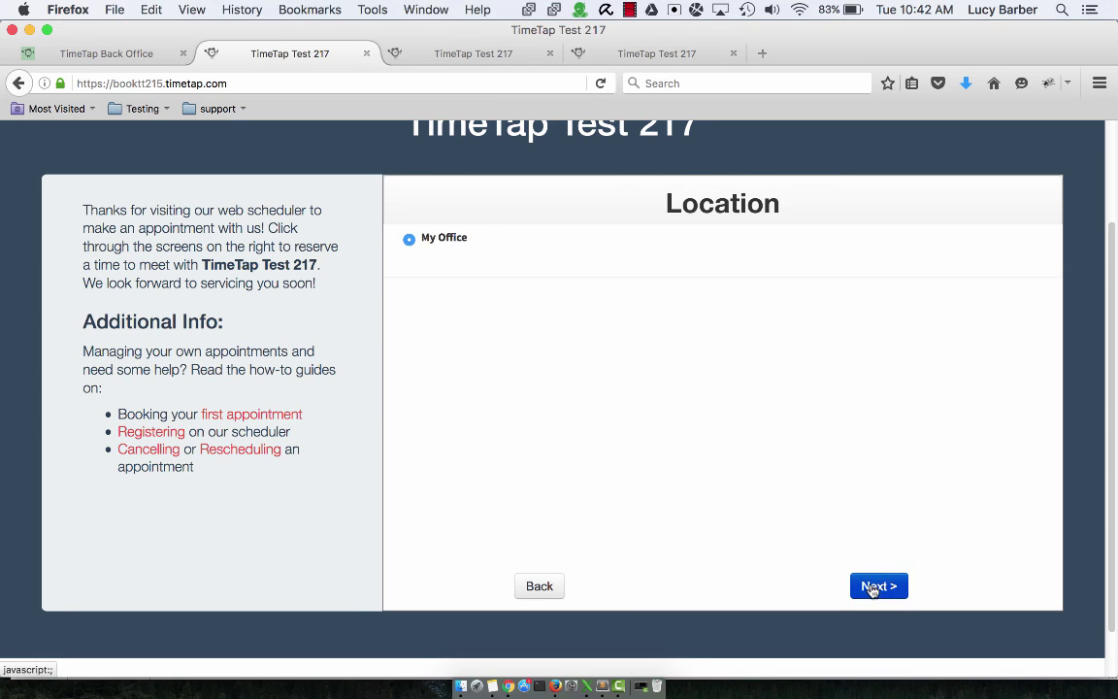
# Step: Return to the Back Office page and review the Configuration section and the account options
pyautogui.click(108, 53)
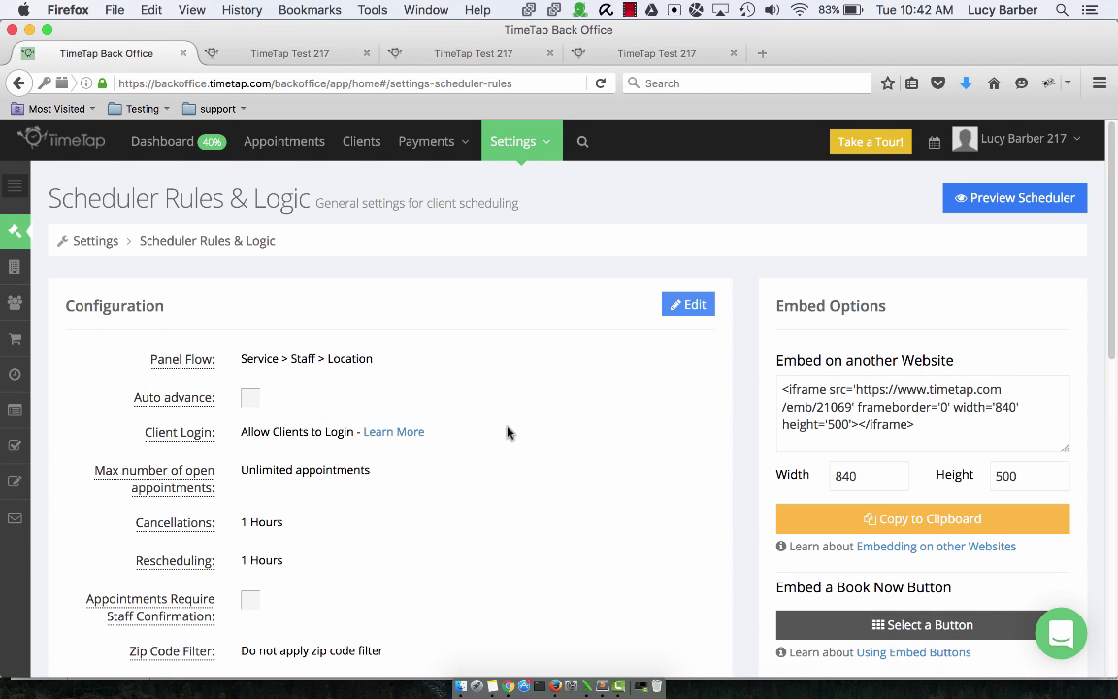
pyautogui.scroll(-1, 511, 404)
pyautogui.scroll(-1, 511, 404)
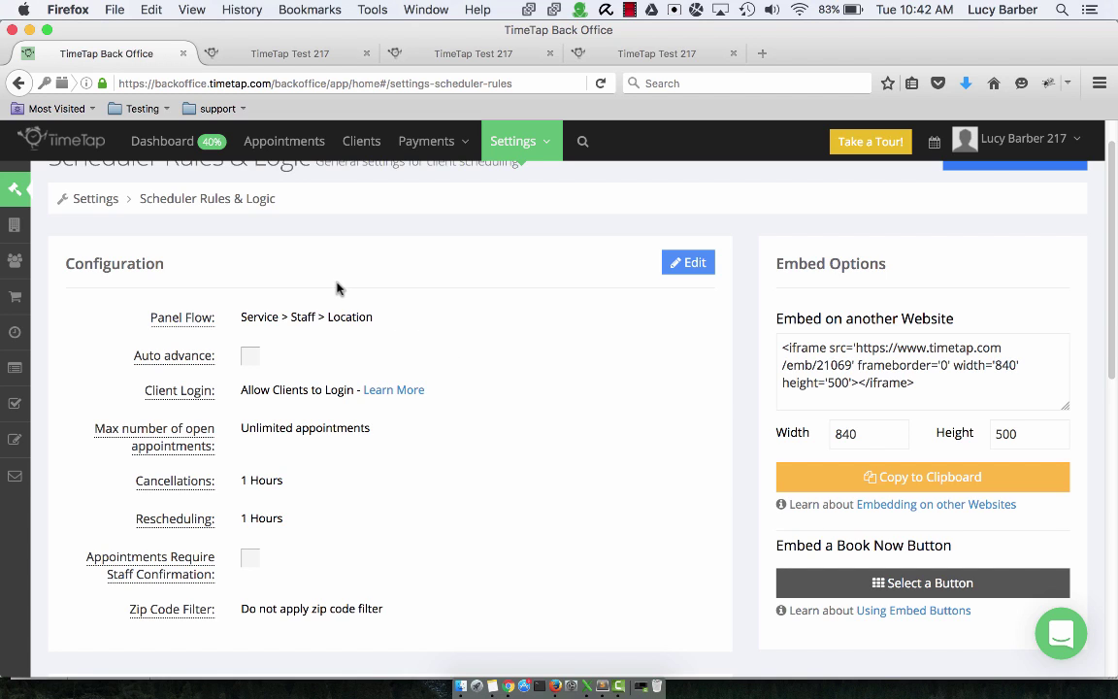
pyautogui.click(1085, 141)
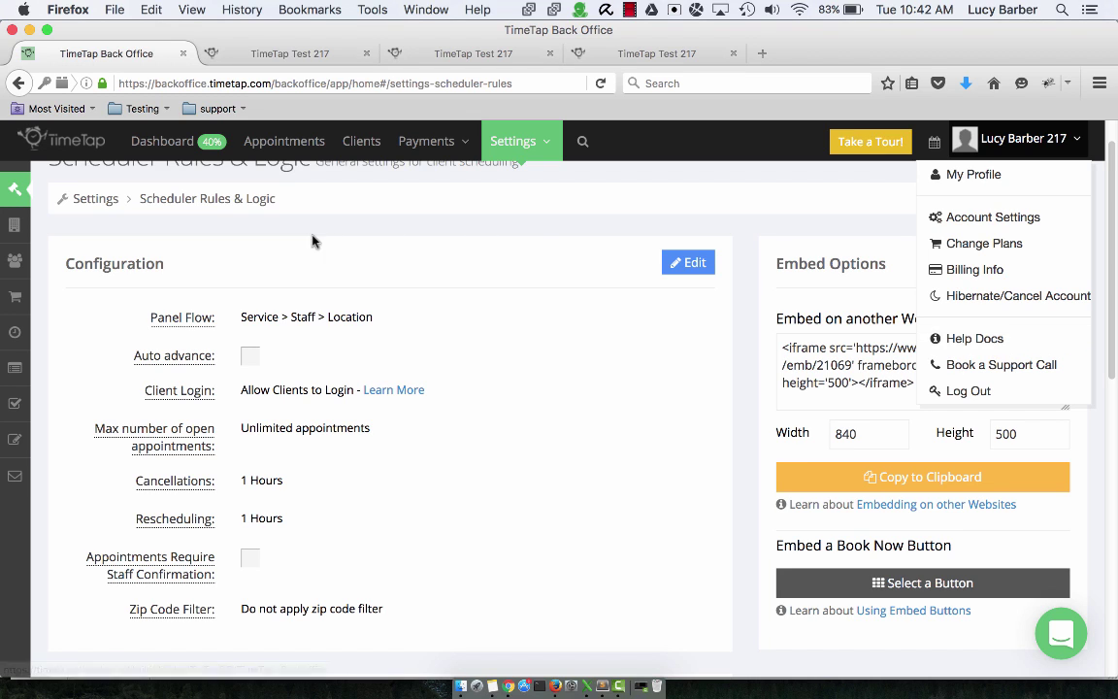
pyautogui.click(282, 215)
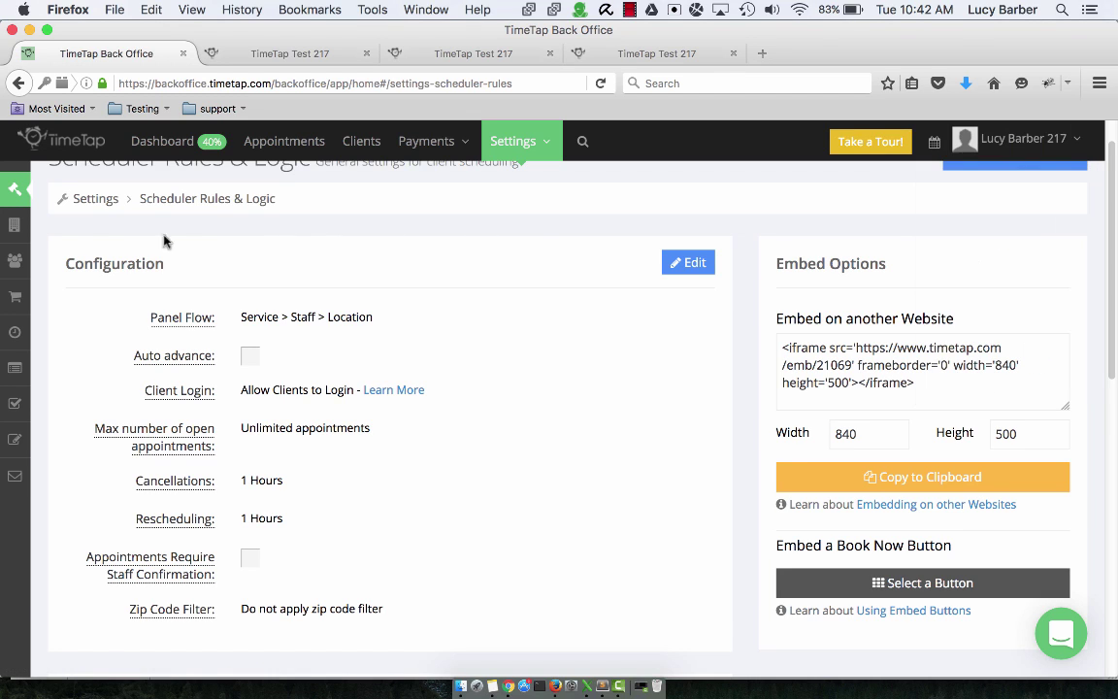
# Step: View the Locations, Staff, and Services & Classes settings pages to find where each scheduler panel is configured
pyautogui.click(14, 229)
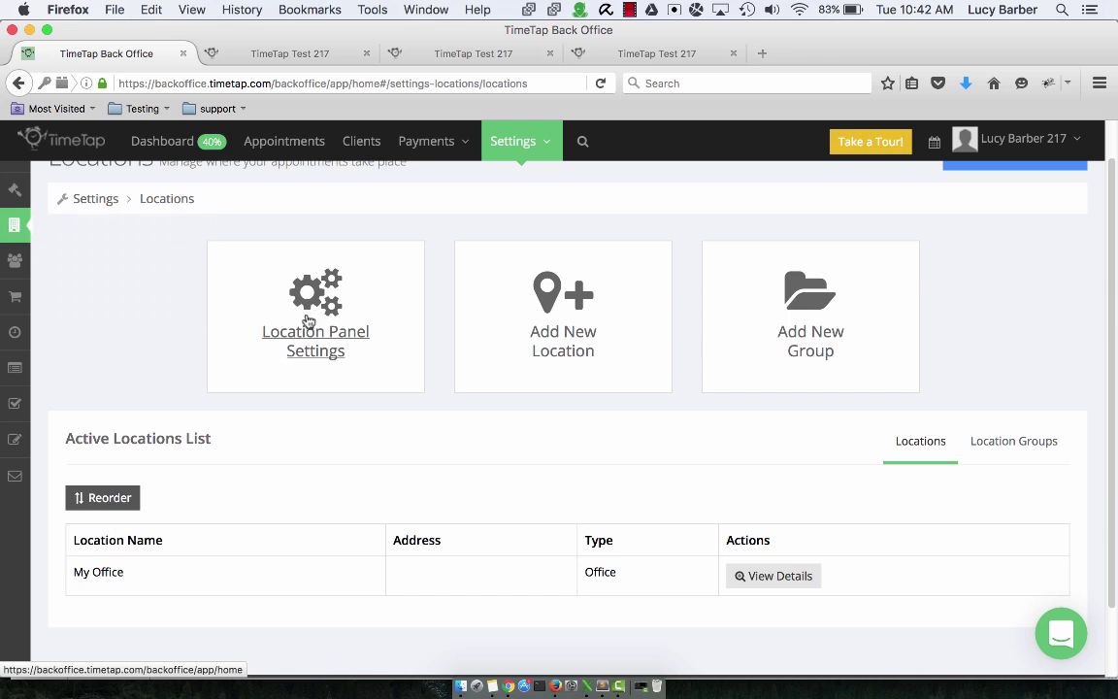
pyautogui.click(16, 262)
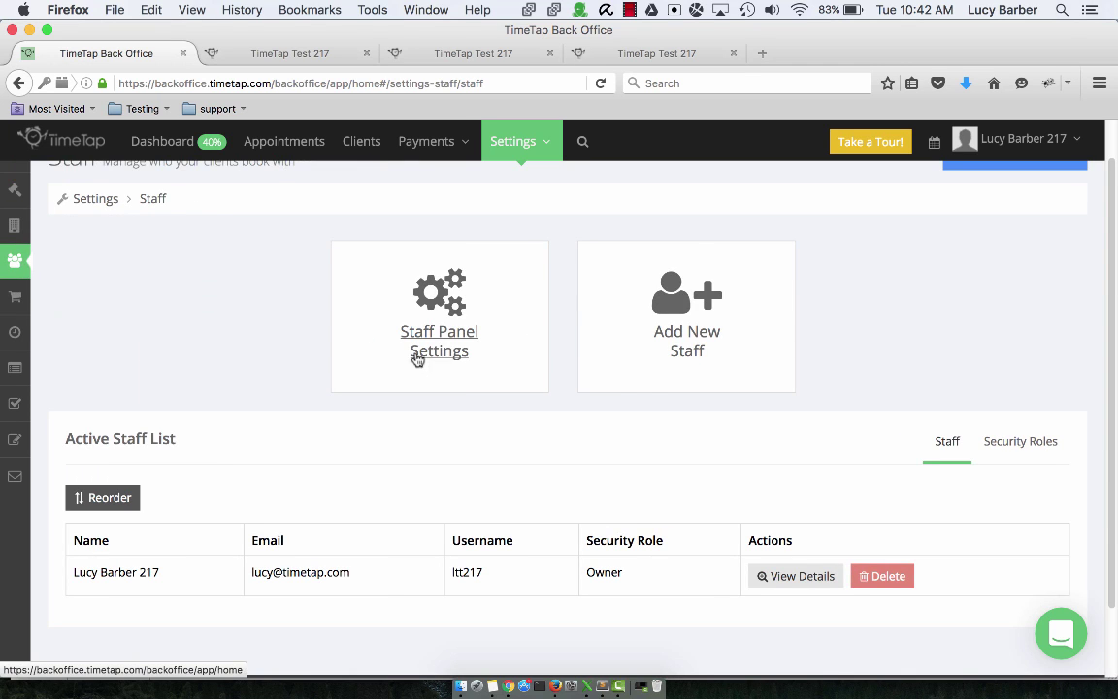
pyautogui.click(17, 299)
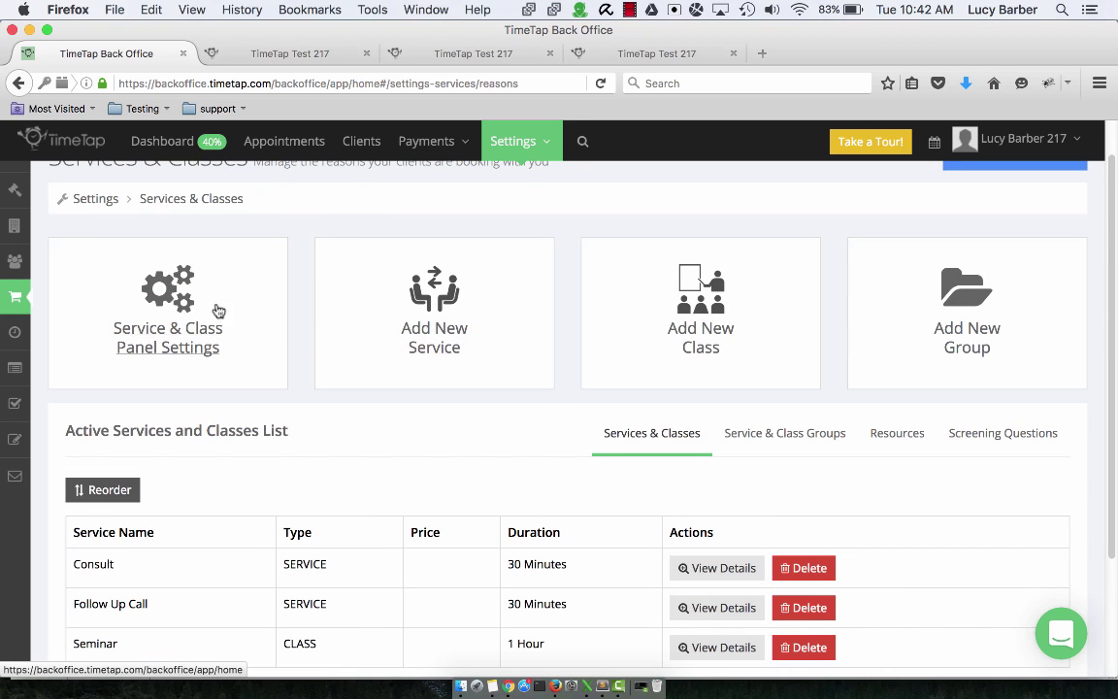
pyautogui.click(14, 245)
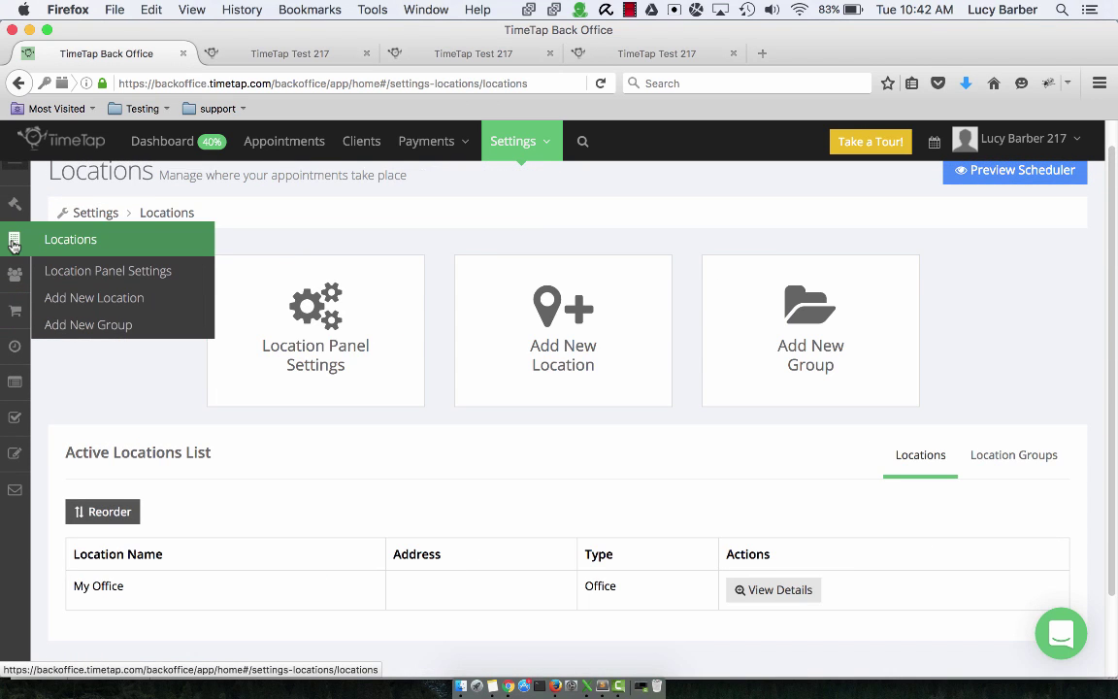
pyautogui.moveTo(15, 318)
pyautogui.click(105, 315)
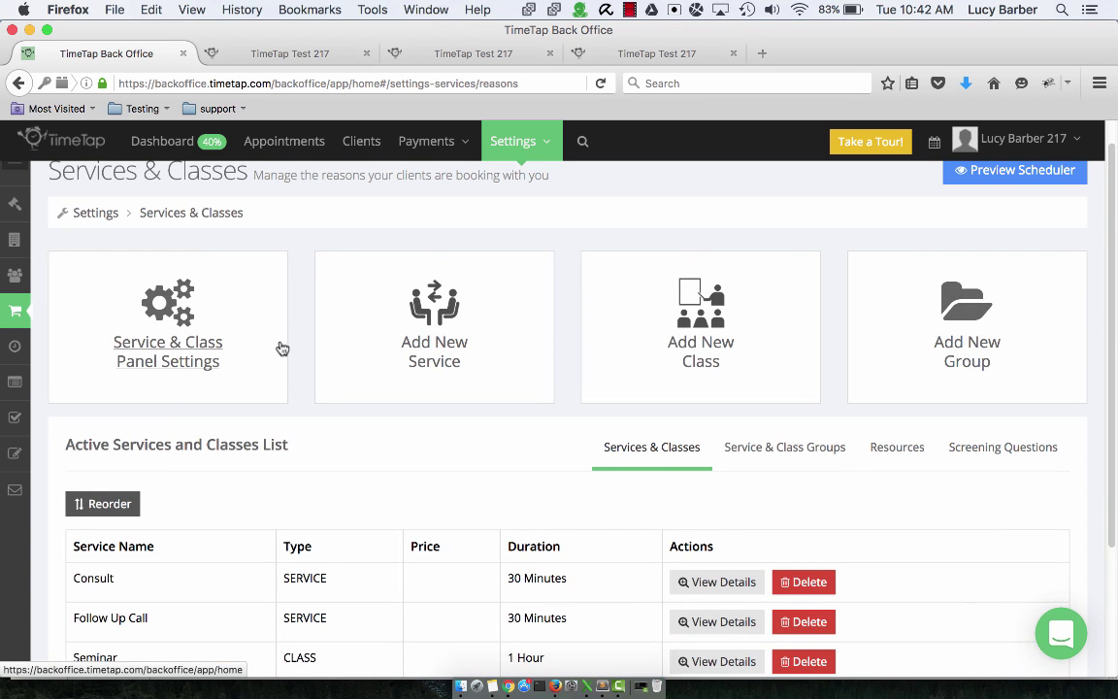
# Step: In the Service & Class panel settings, turn off Display Duration and enter the header text "Add in some header text!"
pyautogui.click(175, 346)
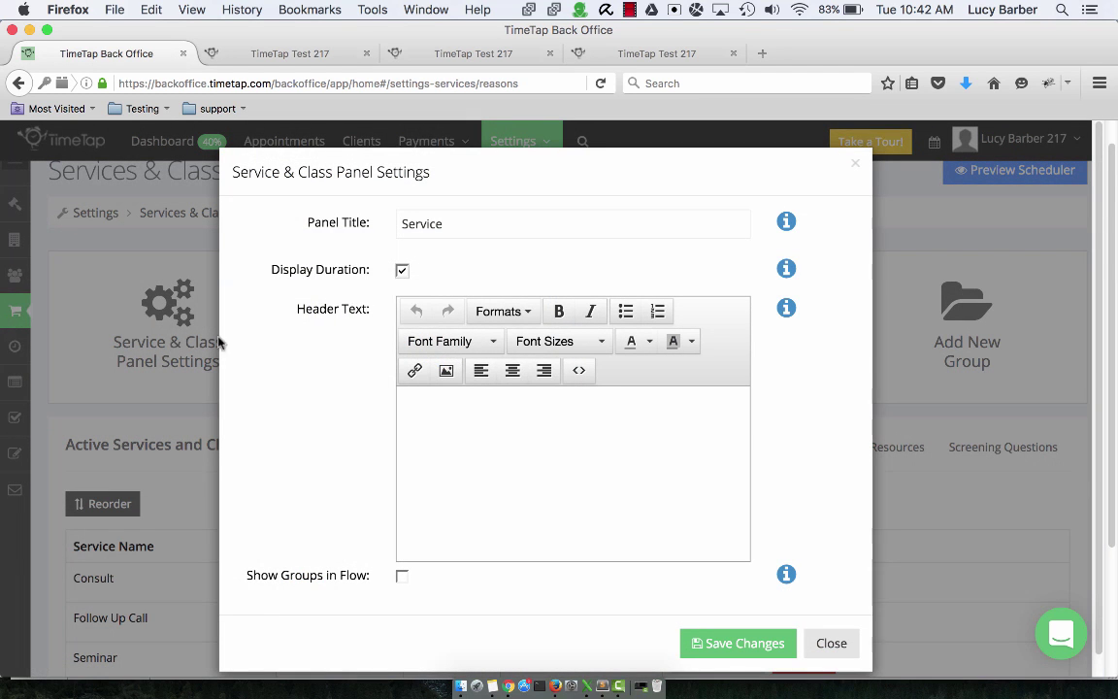
pyautogui.click(402, 272)
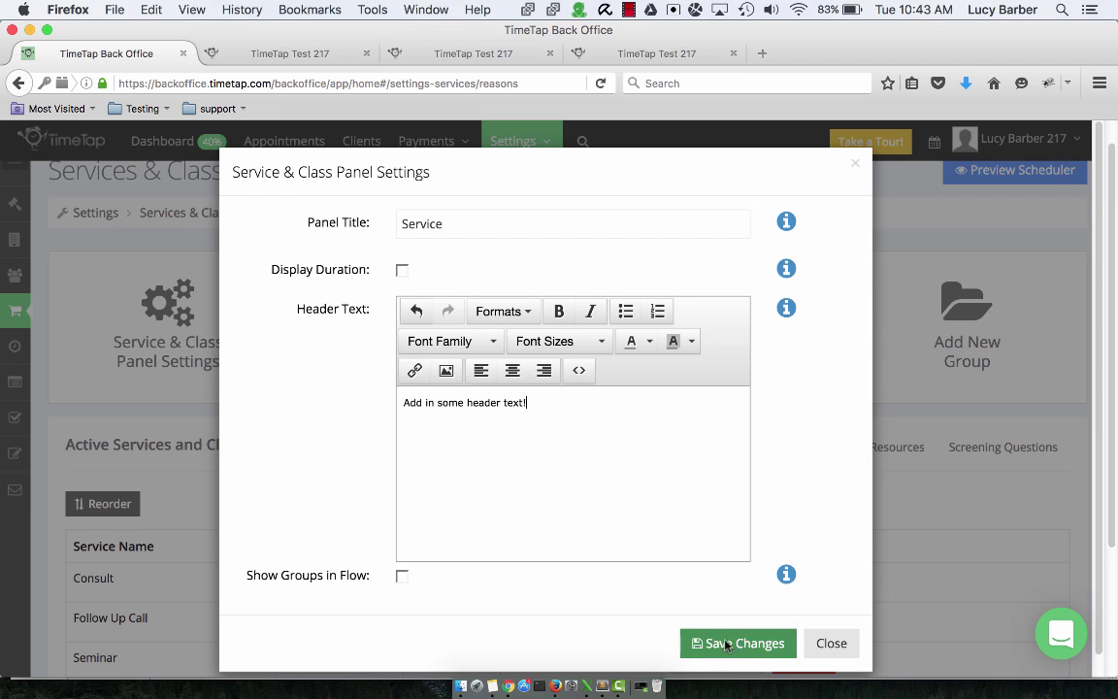
# Step: Change the Service & Class panel title to "Choose your appointment type" and save the panel settings
pyautogui.click(527, 219)
pyautogui.write('Choose your ot')
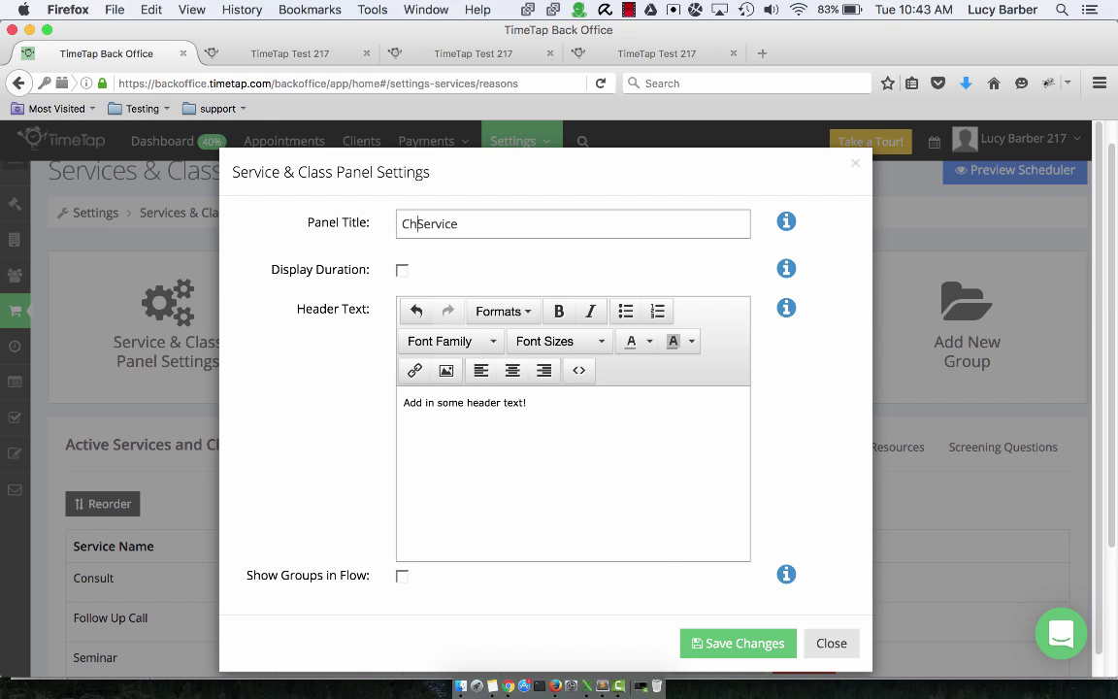
pyautogui.press('BackSpace')
pyautogui.press('BackSpace')
pyautogui.write('appointment typ')
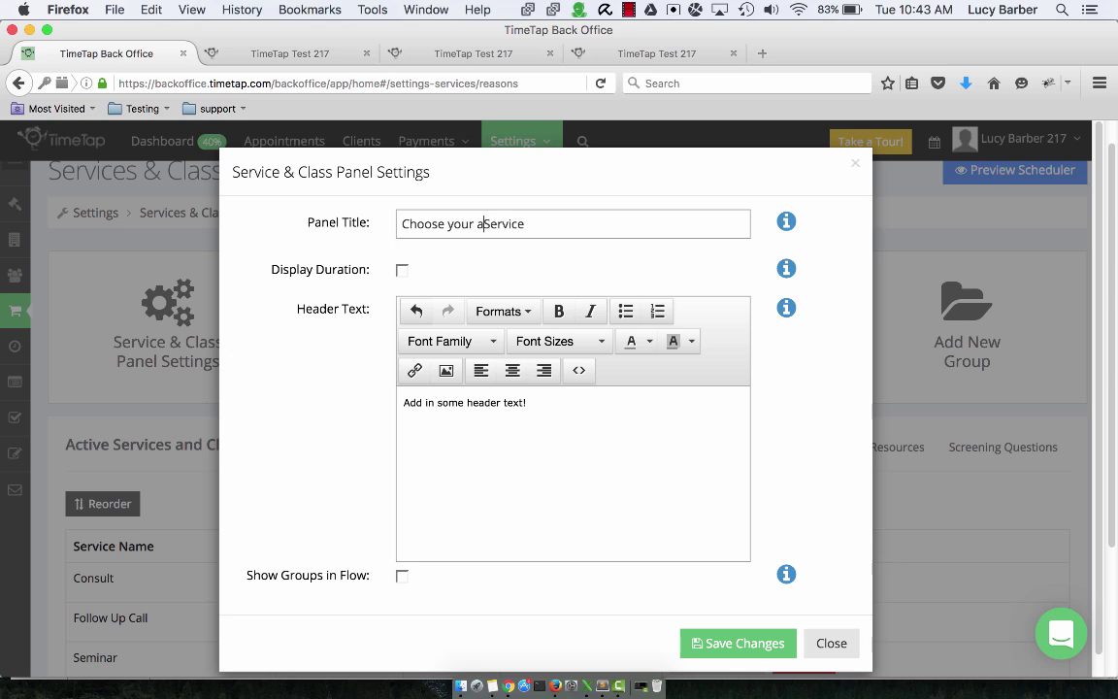
pyautogui.write('e')
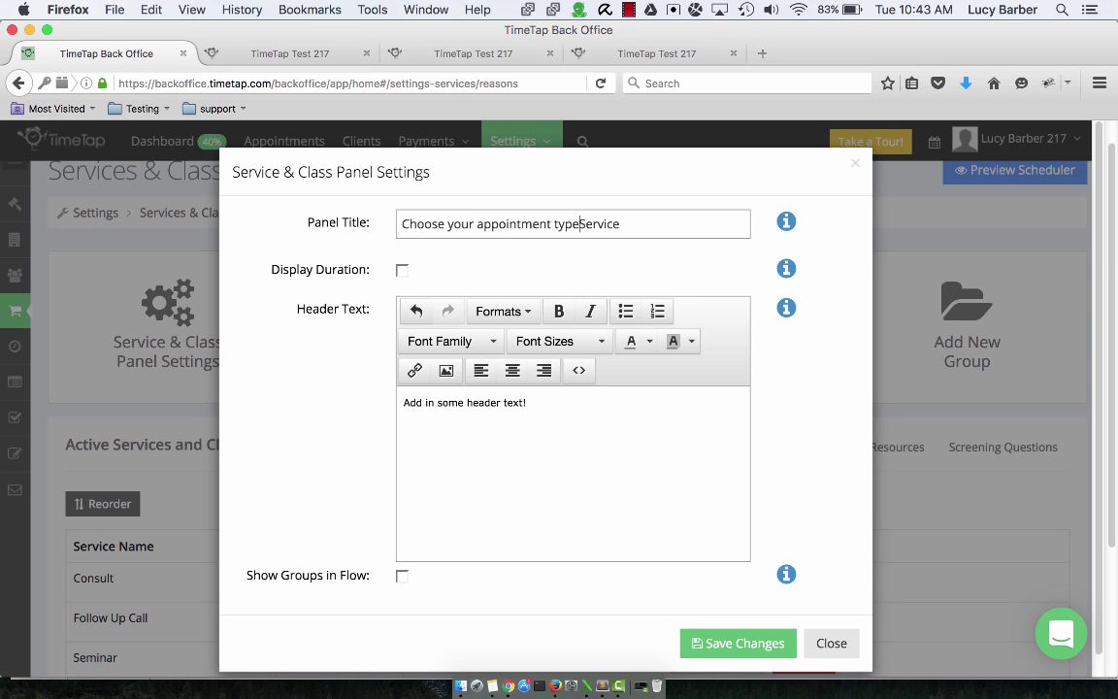
pyautogui.hotkey('shift', 'End')
pyautogui.press('Delete')
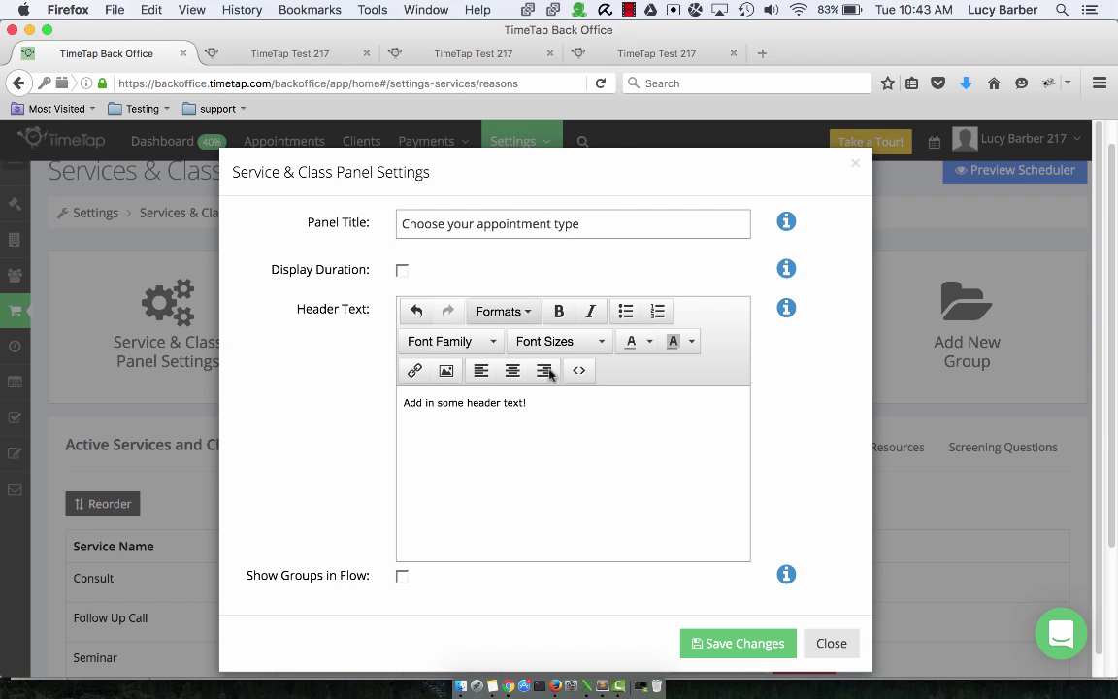
pyautogui.click(743, 646)
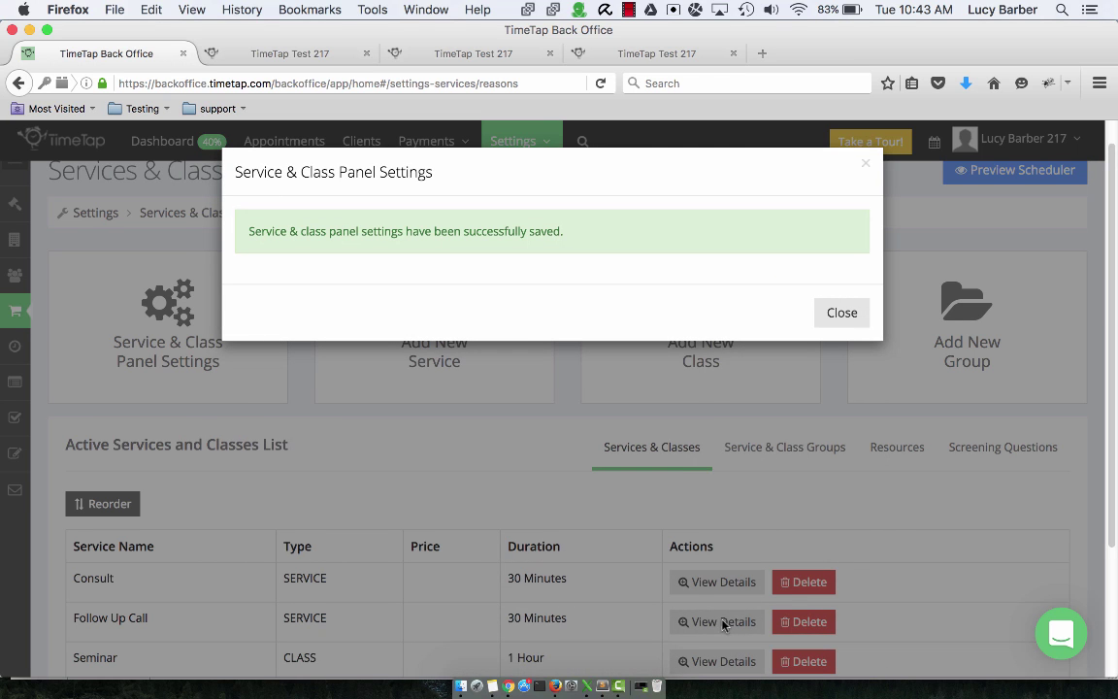
pyautogui.click(1025, 312)
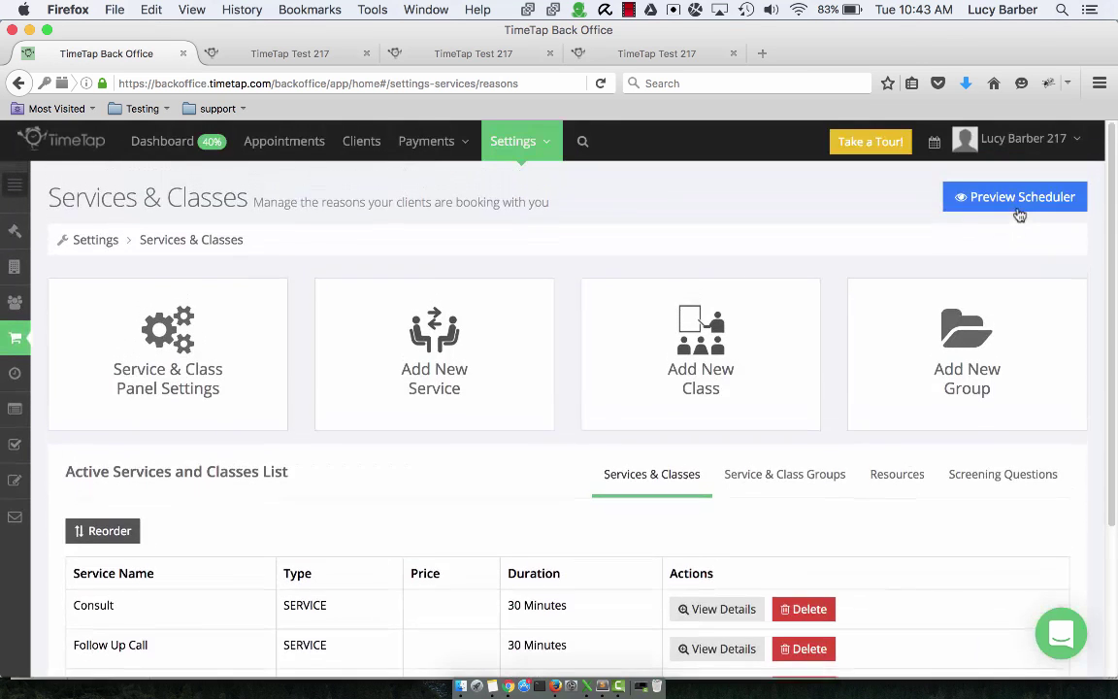
# Step: Preview the client scheduler and advance past the welcome panel to check the service selection panel
pyautogui.click(1013, 197)
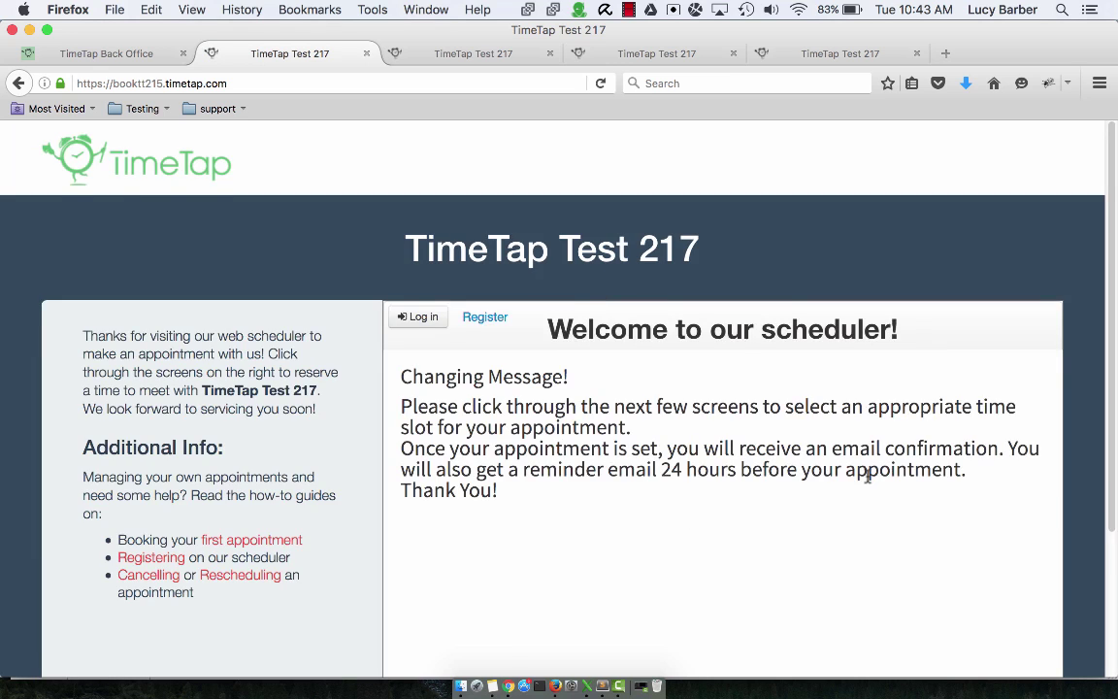
pyautogui.scroll(-3, 911, 499)
pyautogui.click(958, 626)
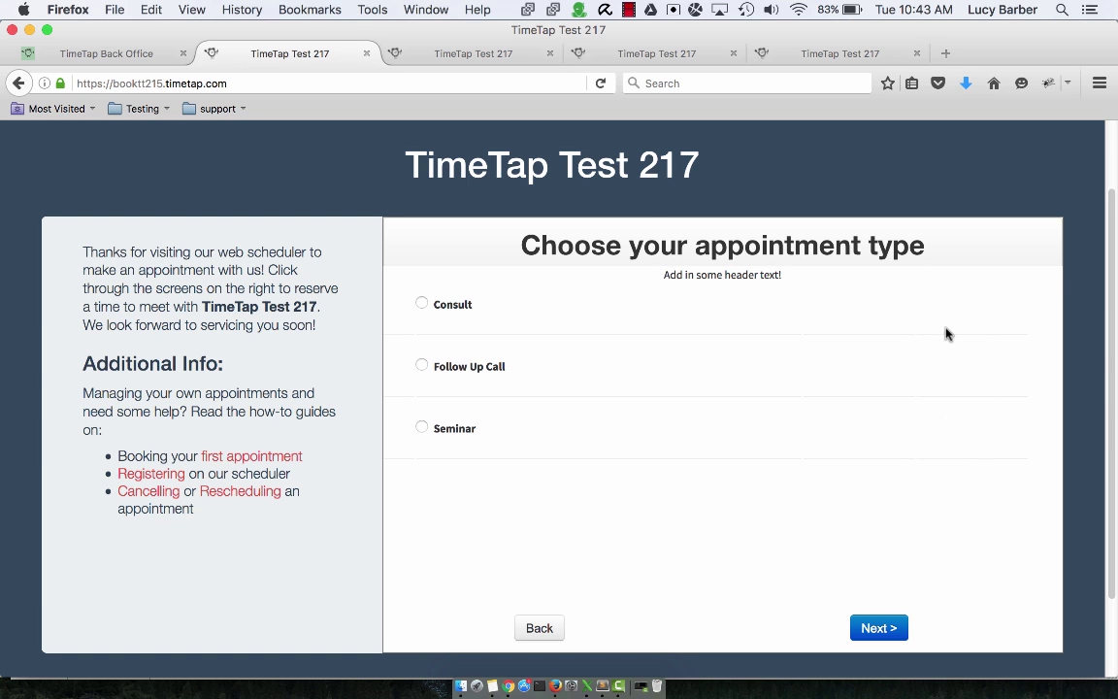
# Step: Return to the Back Office page and review the Staff panel settings, leaving them without saving
pyautogui.click(100, 49)
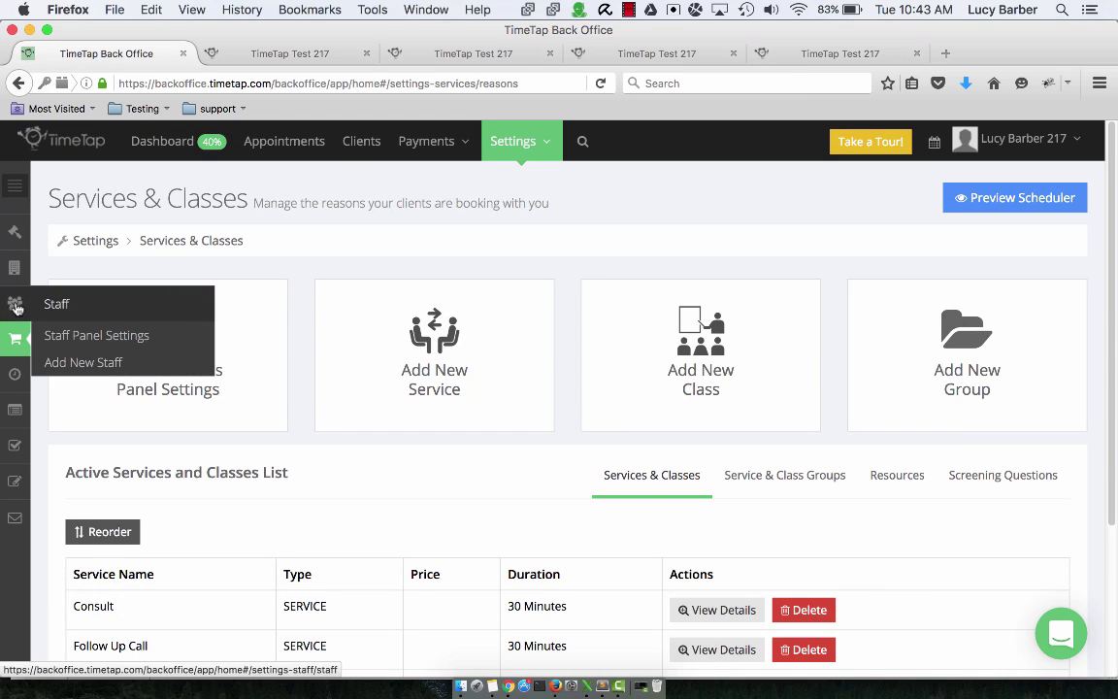
pyautogui.click(16, 303)
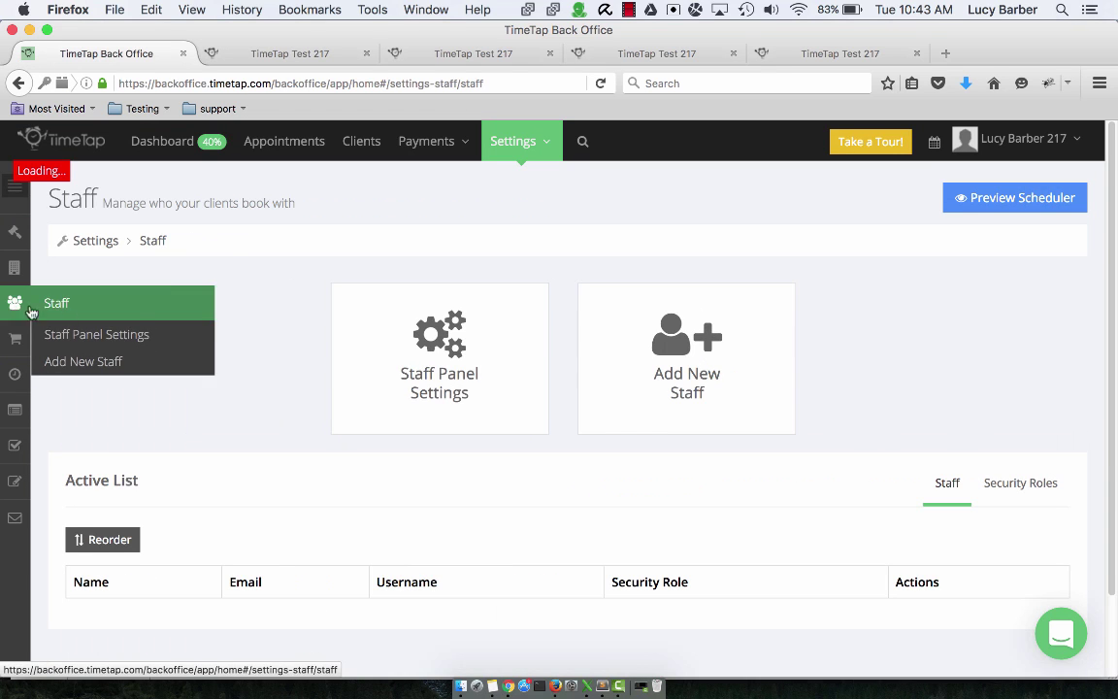
pyautogui.click(429, 375)
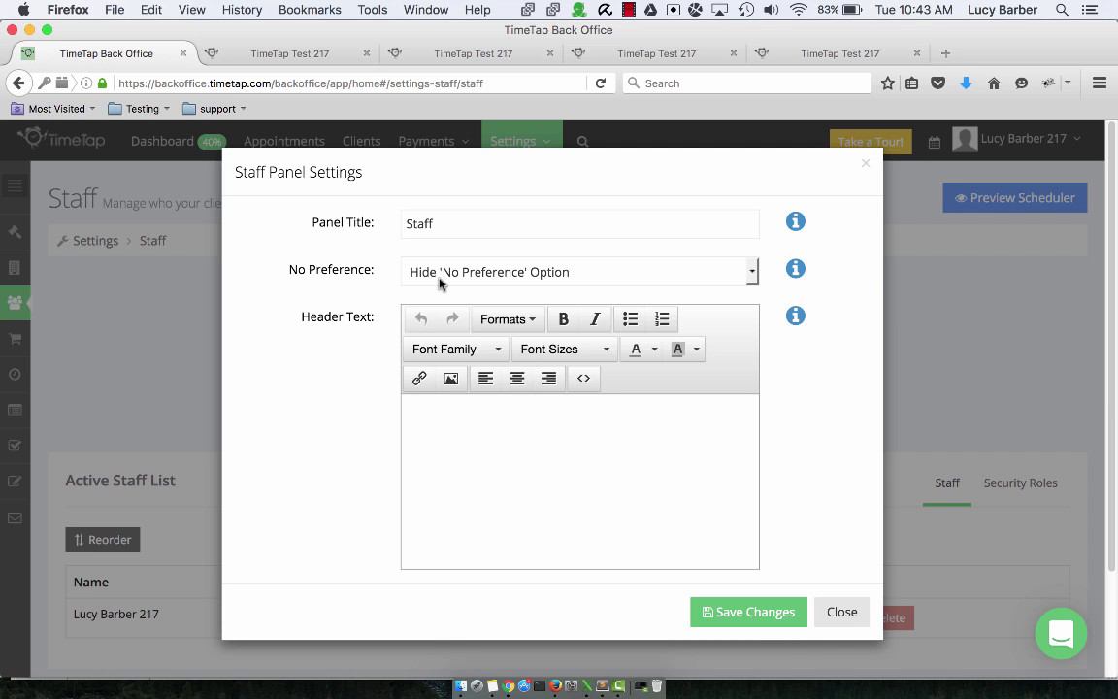
pyautogui.click(843, 612)
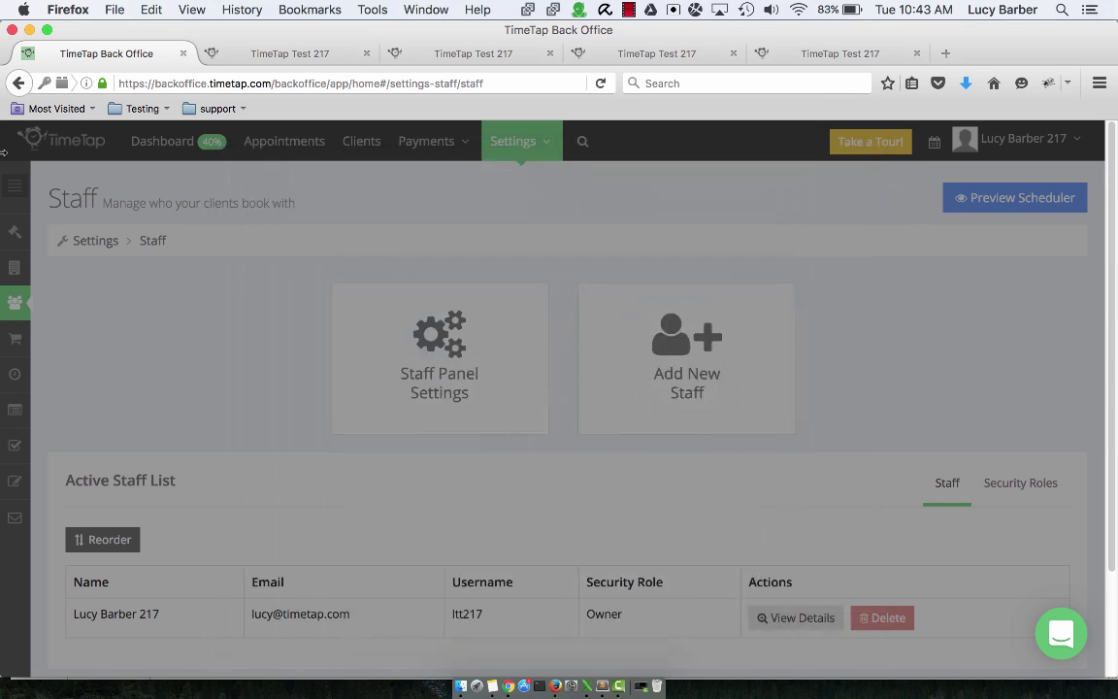
# Step: Review the title and header text options in the Location panel settings and close them without saving
pyautogui.moveTo(15, 268)
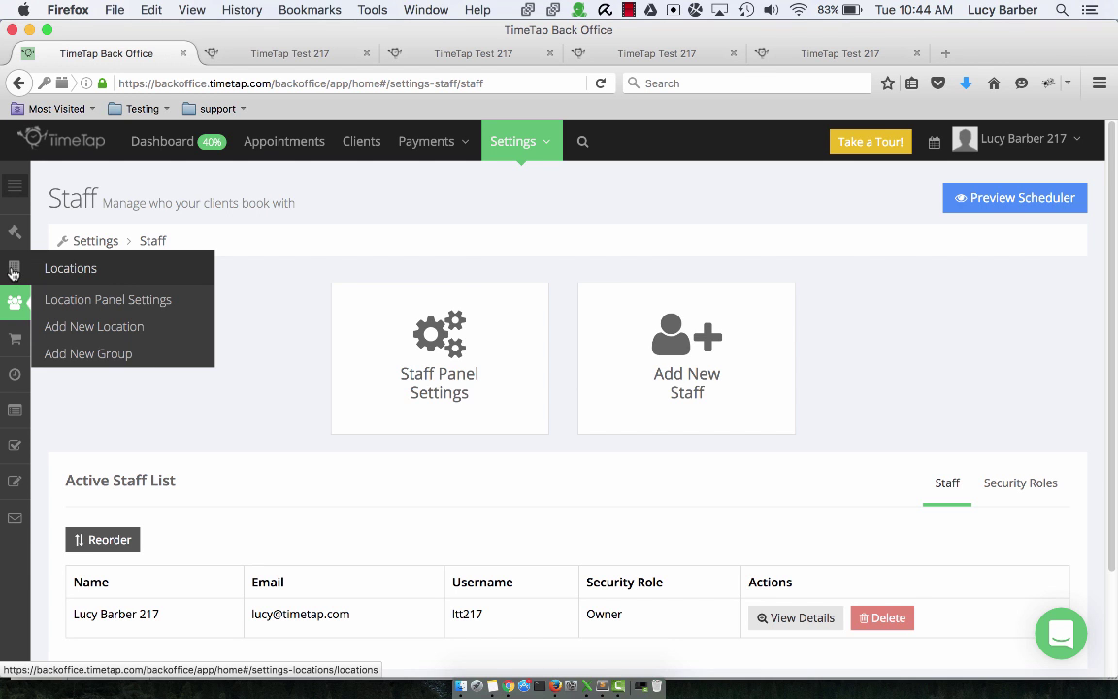
pyautogui.click(14, 272)
pyautogui.click(282, 333)
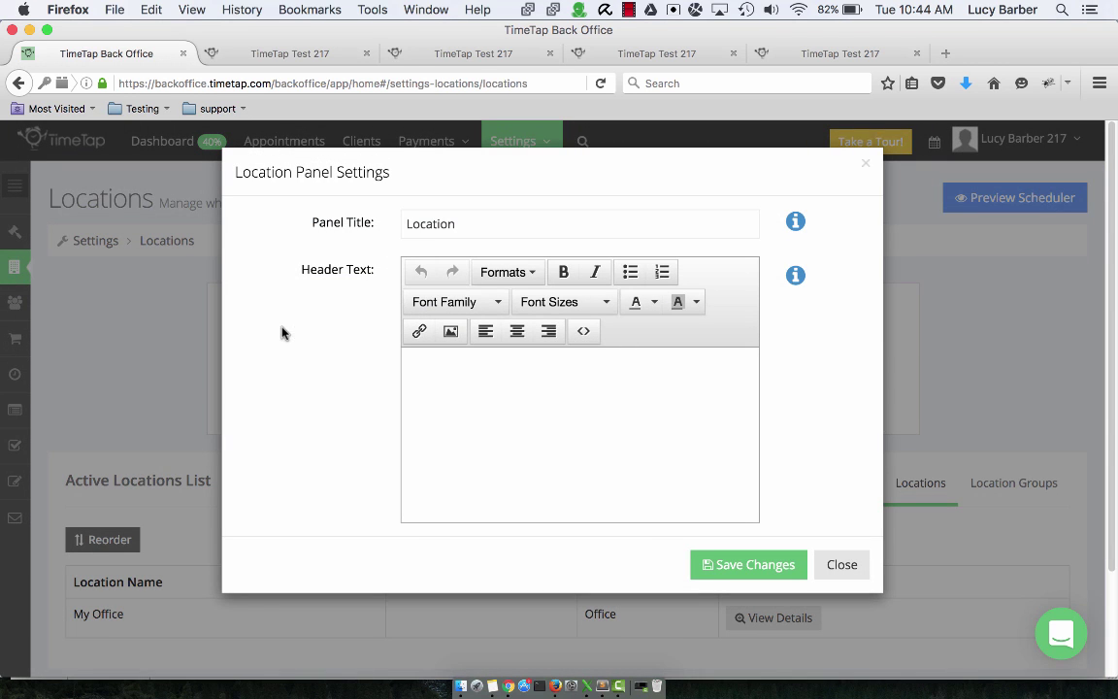
pyautogui.click(839, 566)
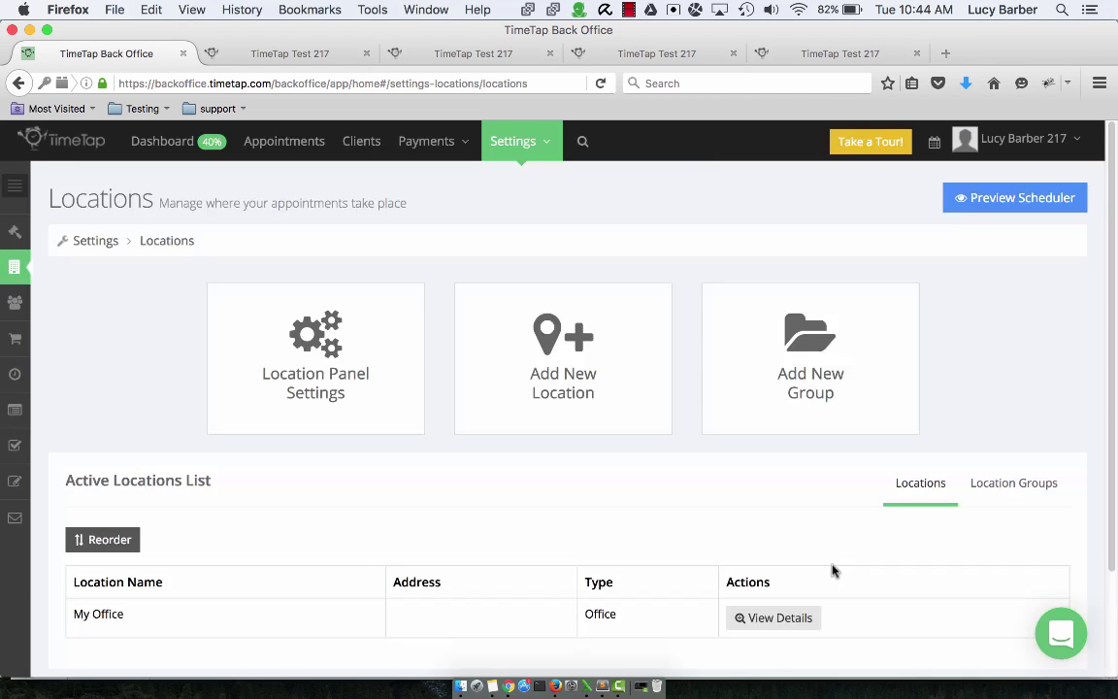
# Step: Review all the Time panel settings on the Time & Availability page and close them without saving
pyautogui.click(17, 381)
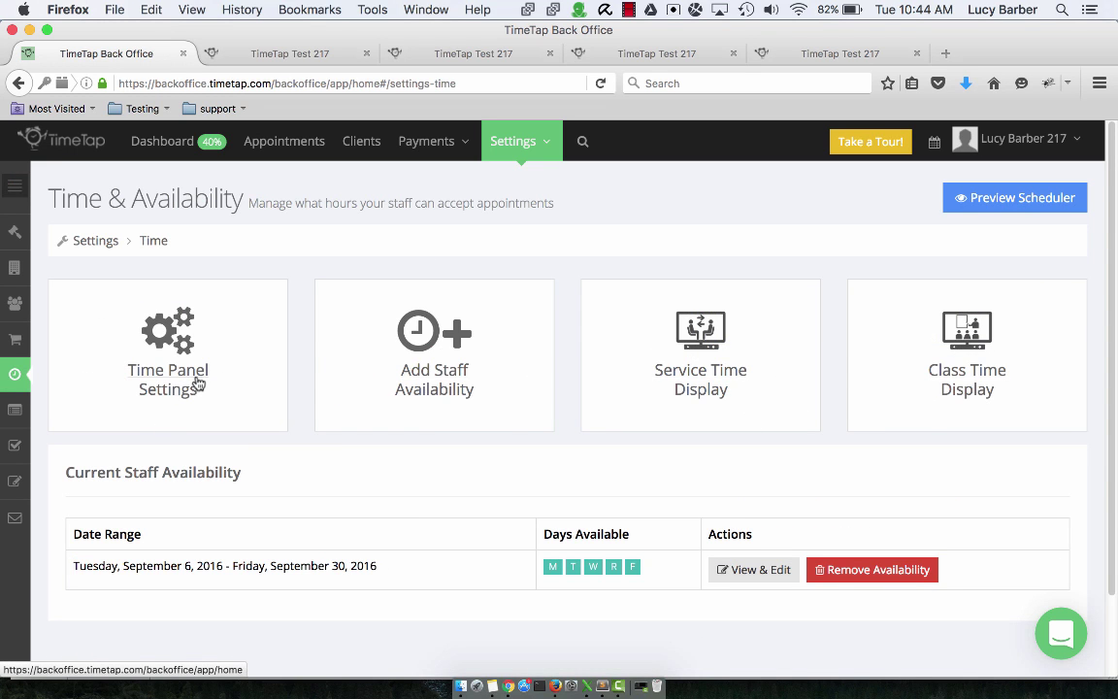
pyautogui.click(181, 343)
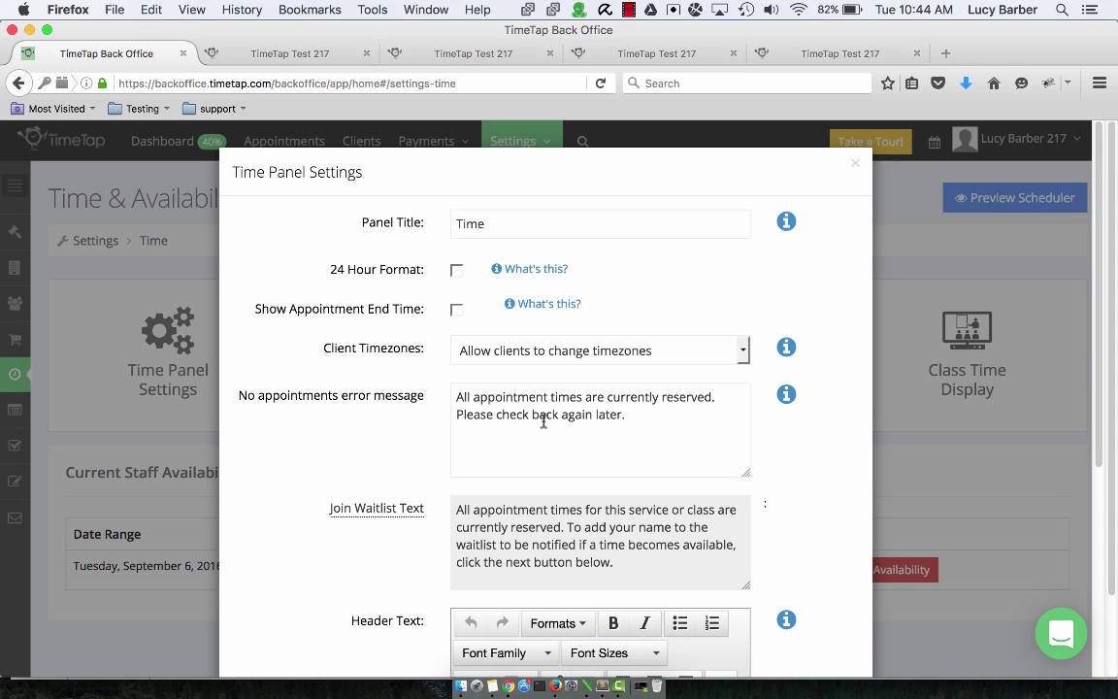
pyautogui.scroll(-3, 524, 456)
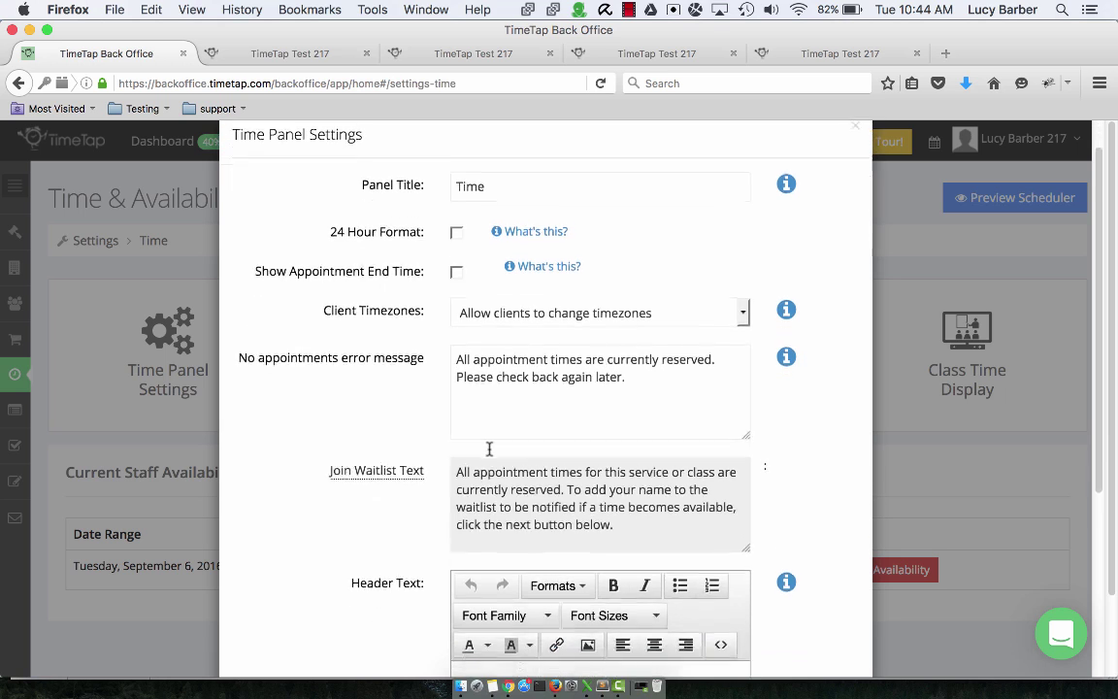
pyautogui.scroll(-2, 533, 333)
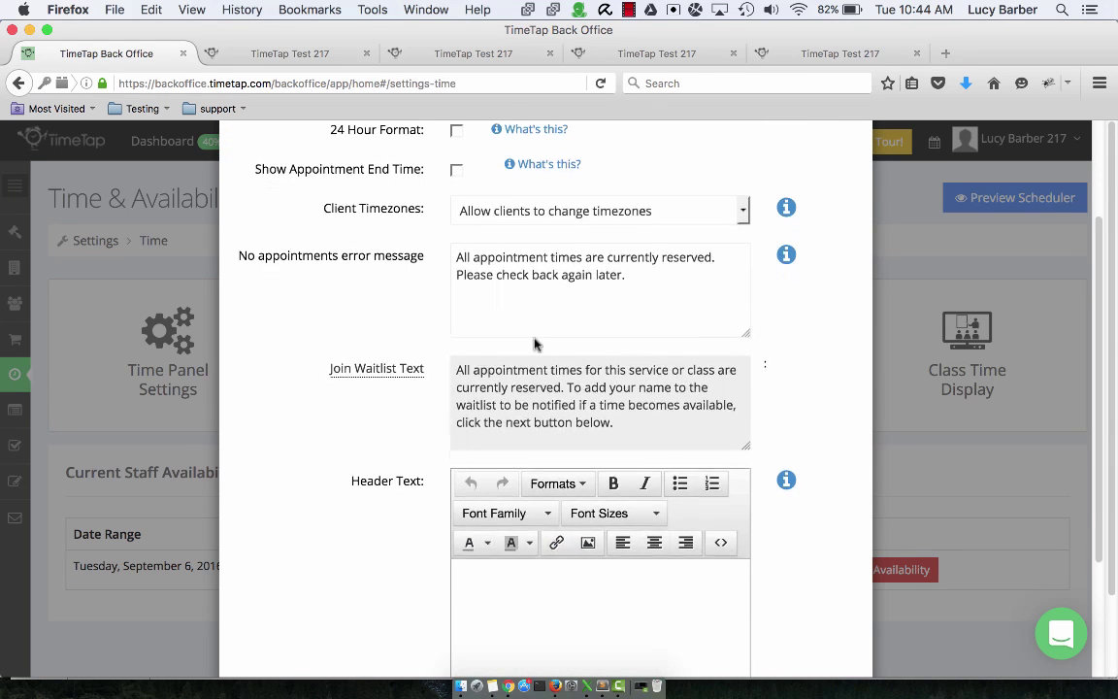
pyautogui.scroll(-4, 669, 572)
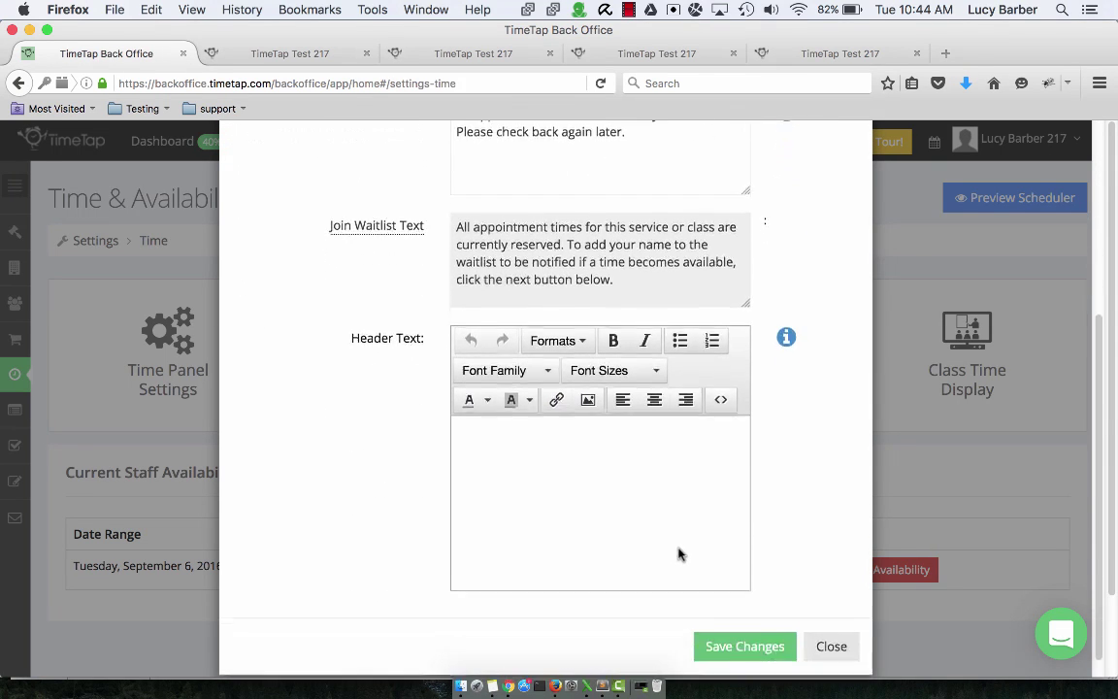
pyautogui.click(830, 646)
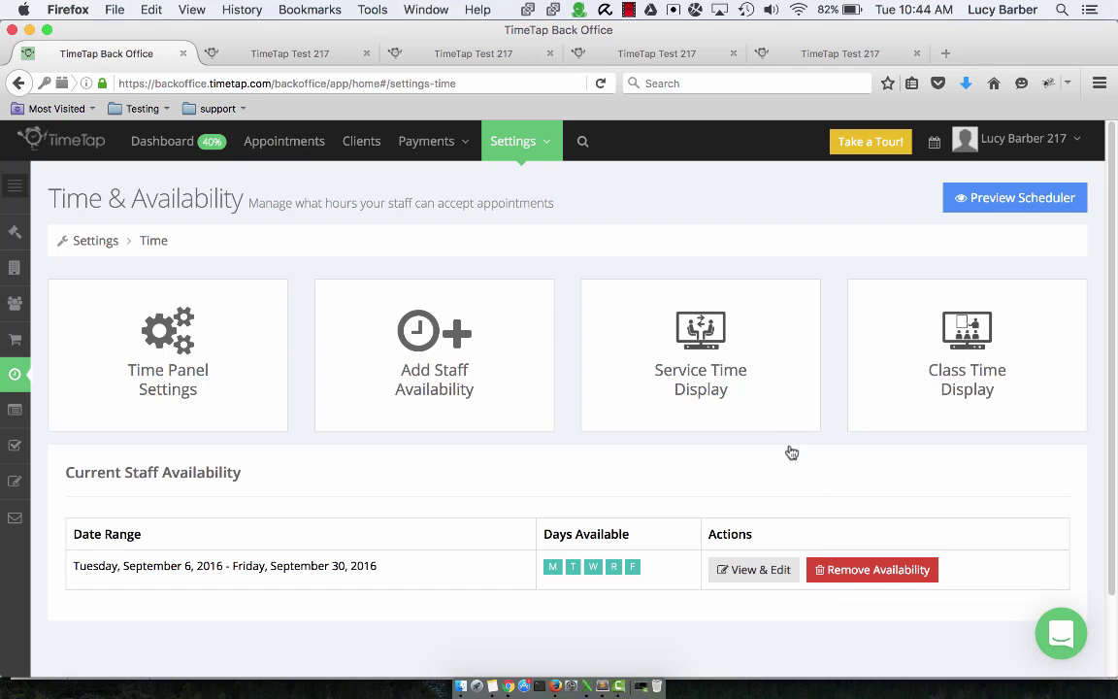
# Step: Examine the Service Time Display and Class Time Display settings, closing each without saving
pyautogui.click(735, 378)
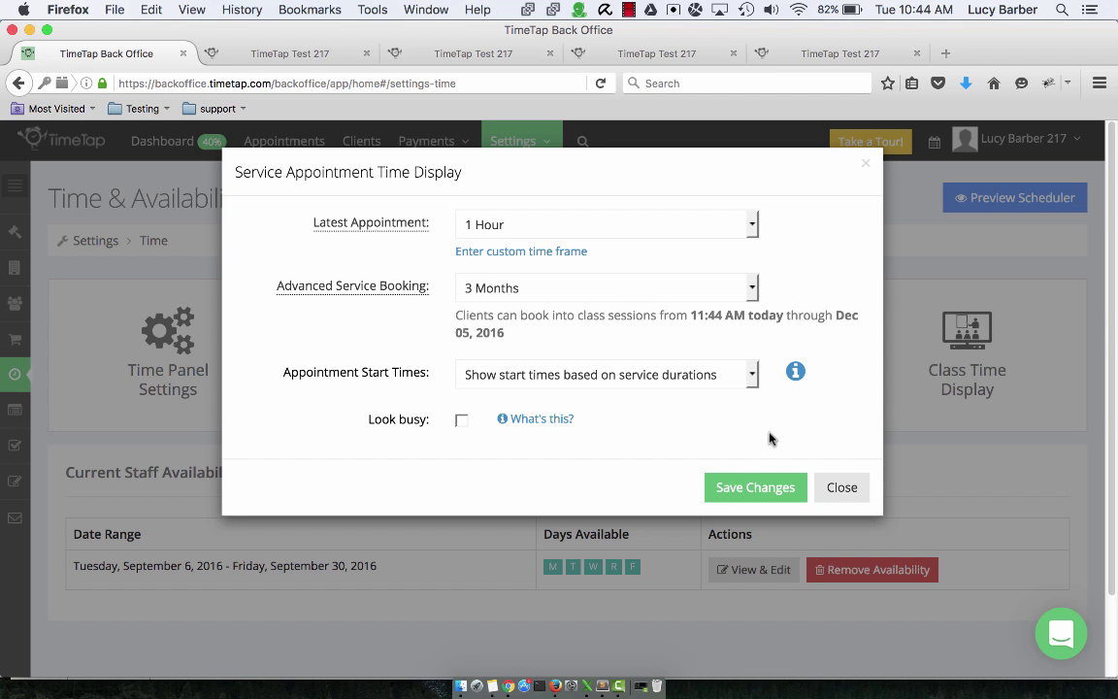
pyautogui.click(842, 488)
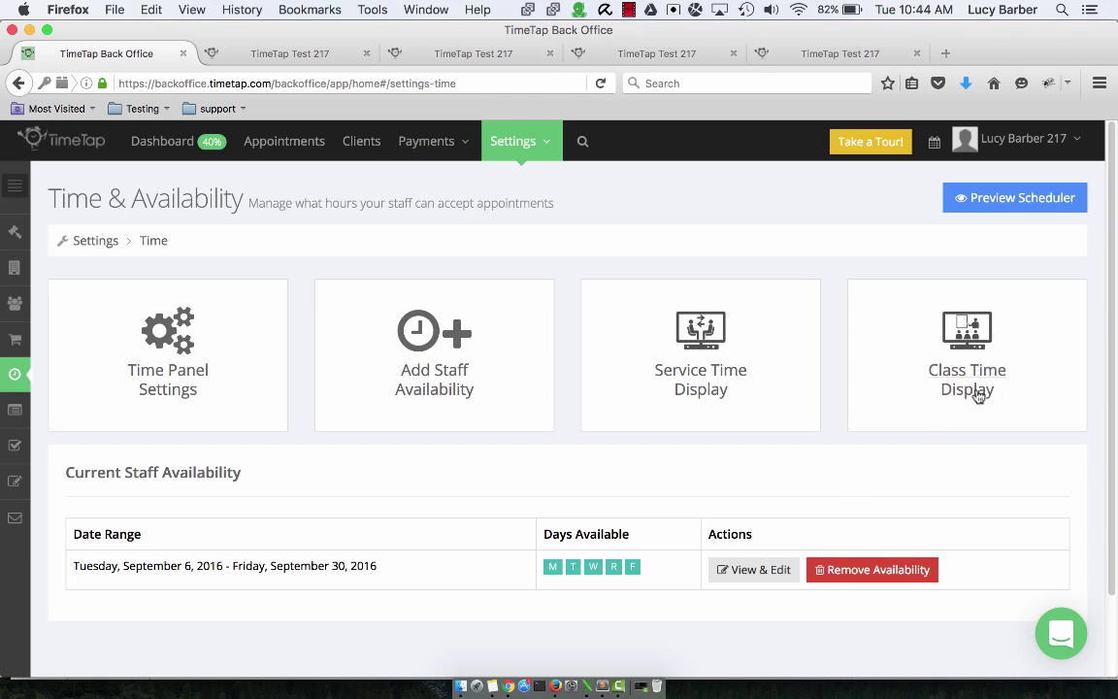
pyautogui.click(979, 384)
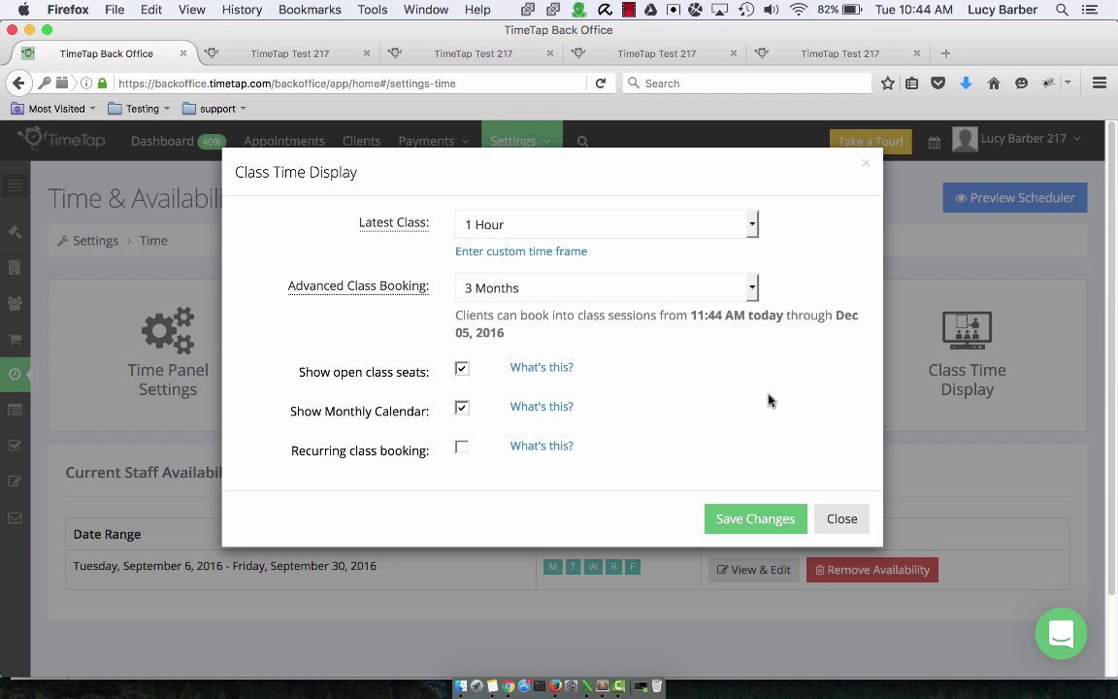
pyautogui.click(843, 520)
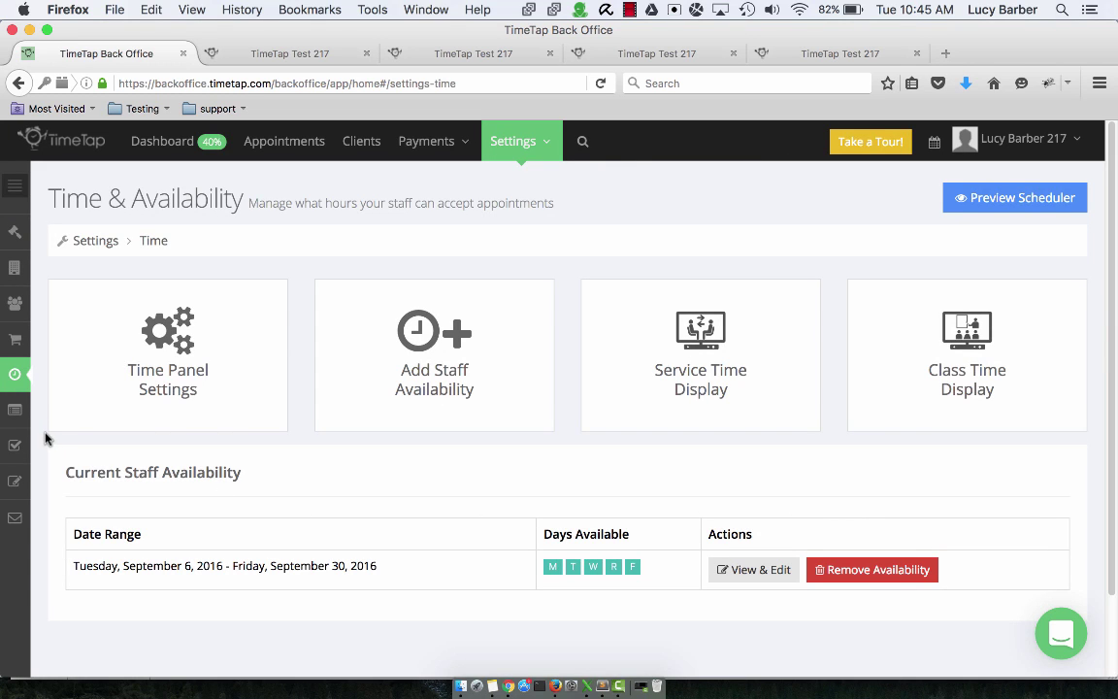
# Step: Review the Client Info Settings, from the panel title and client fields to the blacklist options and save button label
pyautogui.click(20, 412)
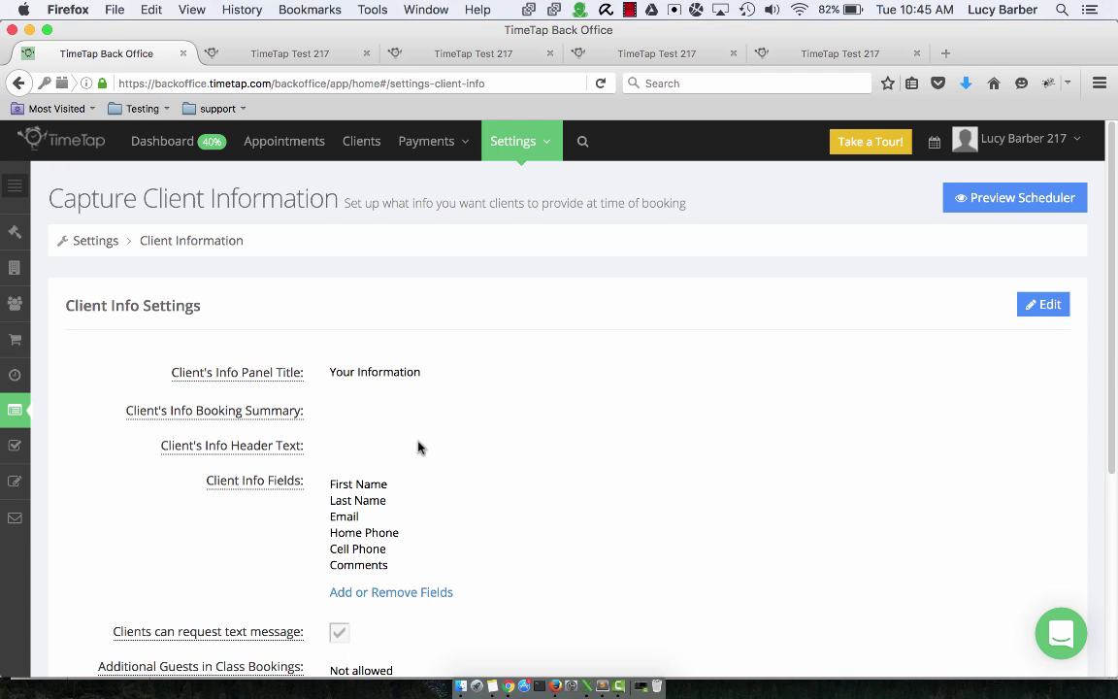
pyautogui.scroll(-2, 418, 447)
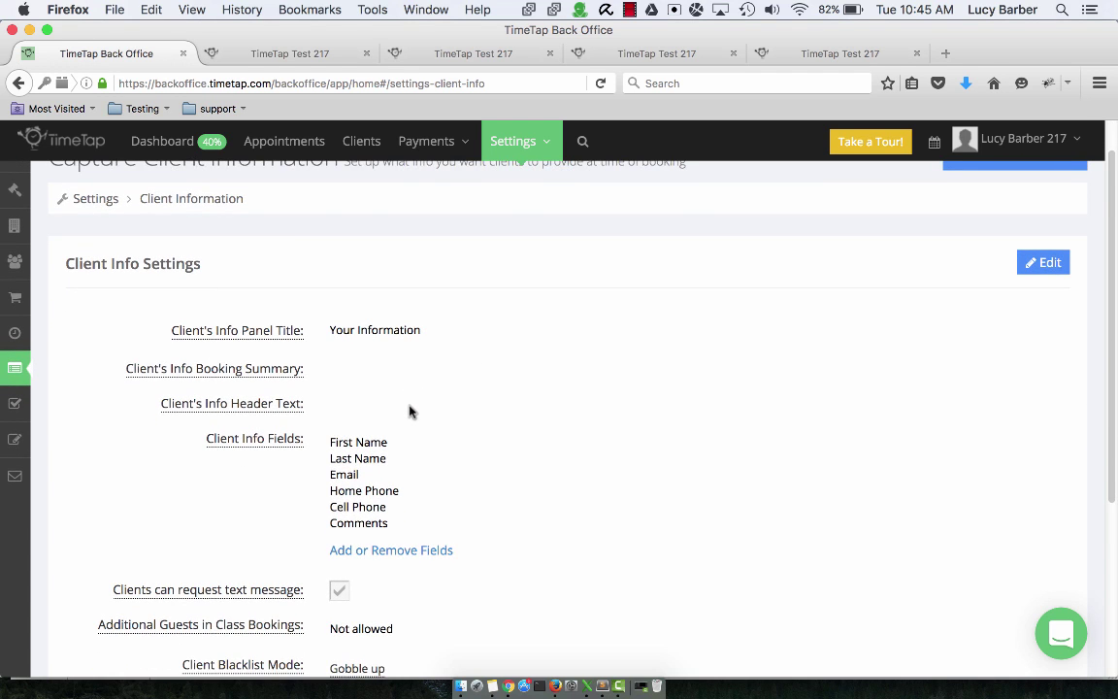
pyautogui.scroll(-5, 408, 412)
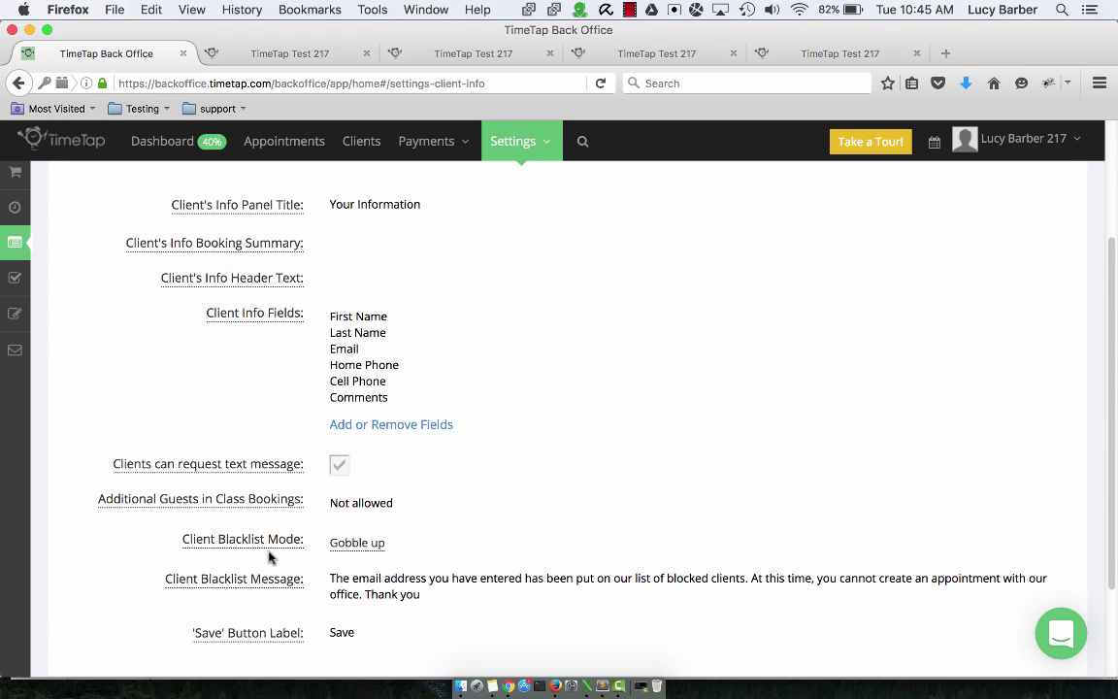
pyautogui.scroll(2, 428, 548)
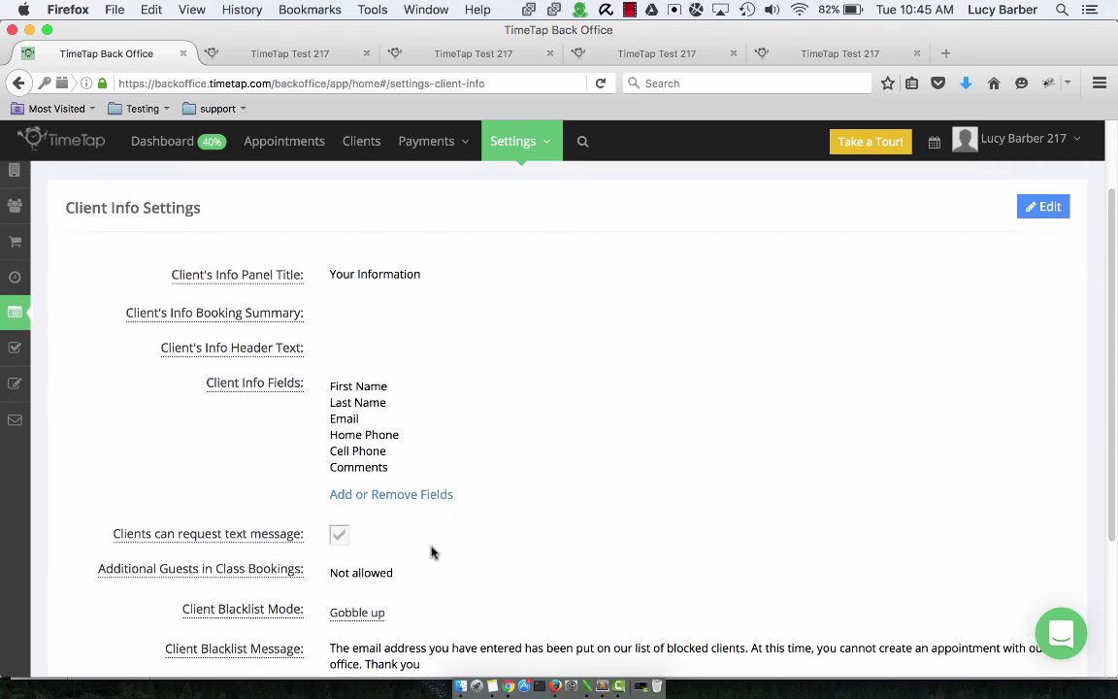
pyautogui.scroll(2, 434, 553)
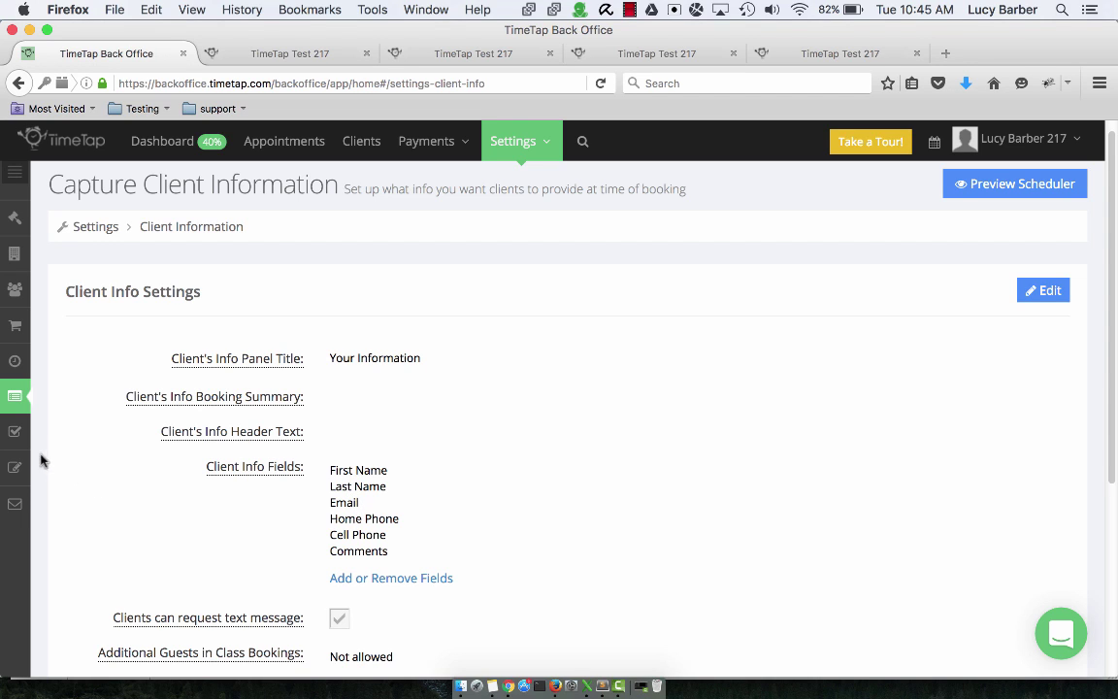
# Step: Review the Final Confirmation panel settings and open the Mini Website Design settings
pyautogui.click(16, 432)
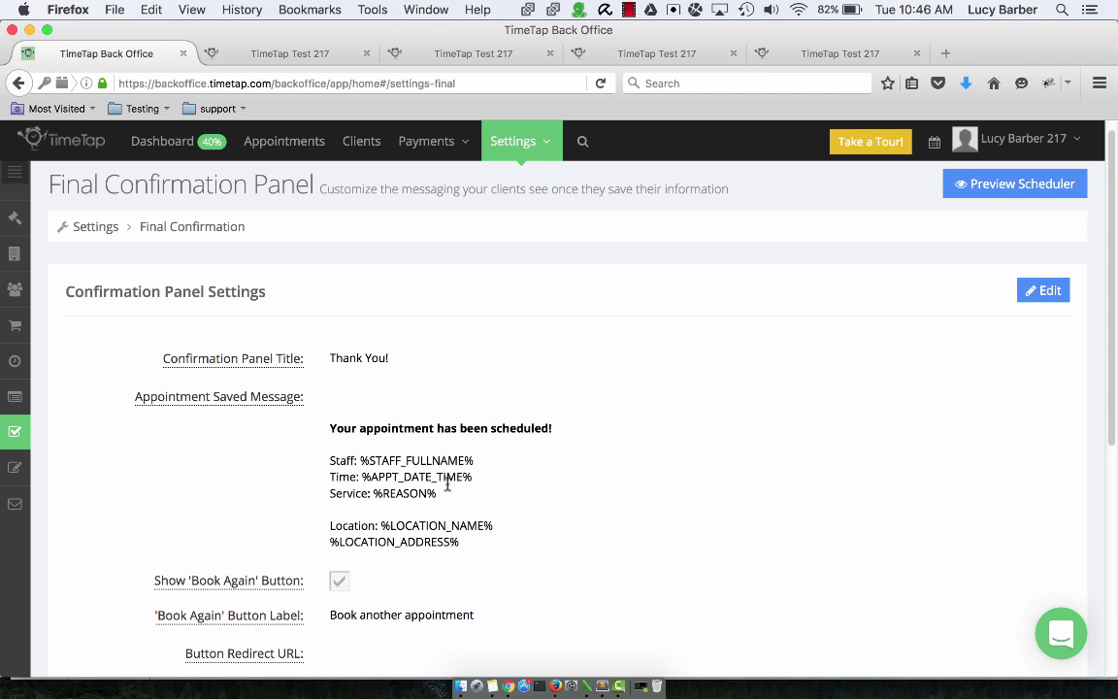
pyautogui.scroll(-3, 448, 491)
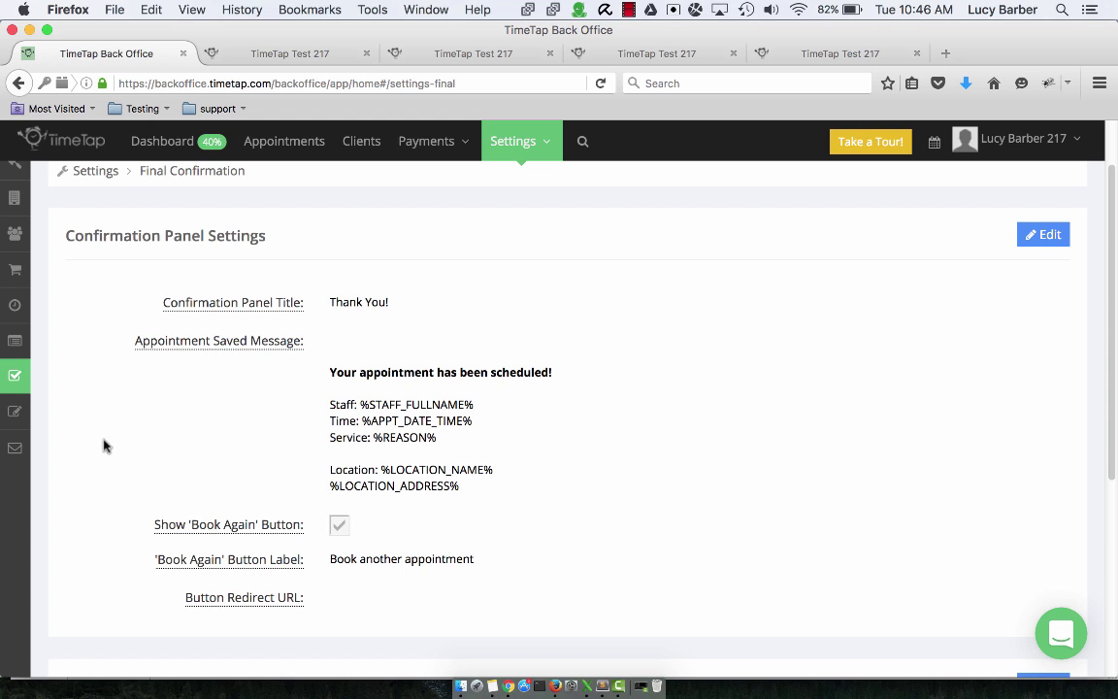
pyautogui.click(15, 415)
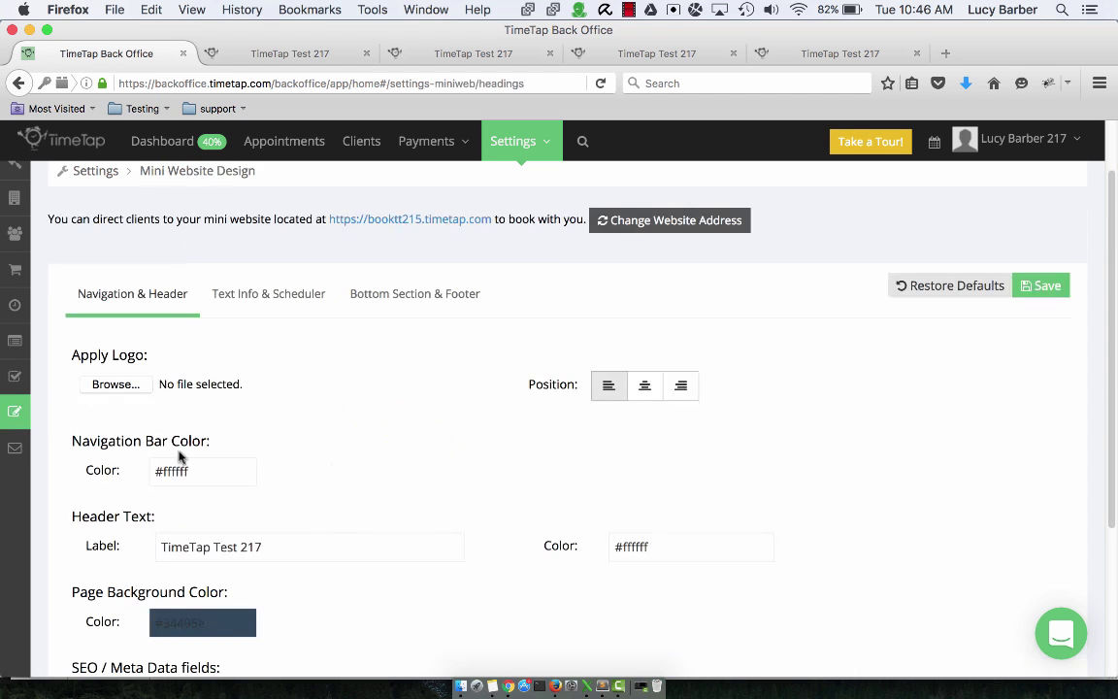
# Step: Review the Navigation & Header and Text Info & Scheduler settings of the mini website, ending back on Navigation & Header
pyautogui.scroll(-1, 349, 490)
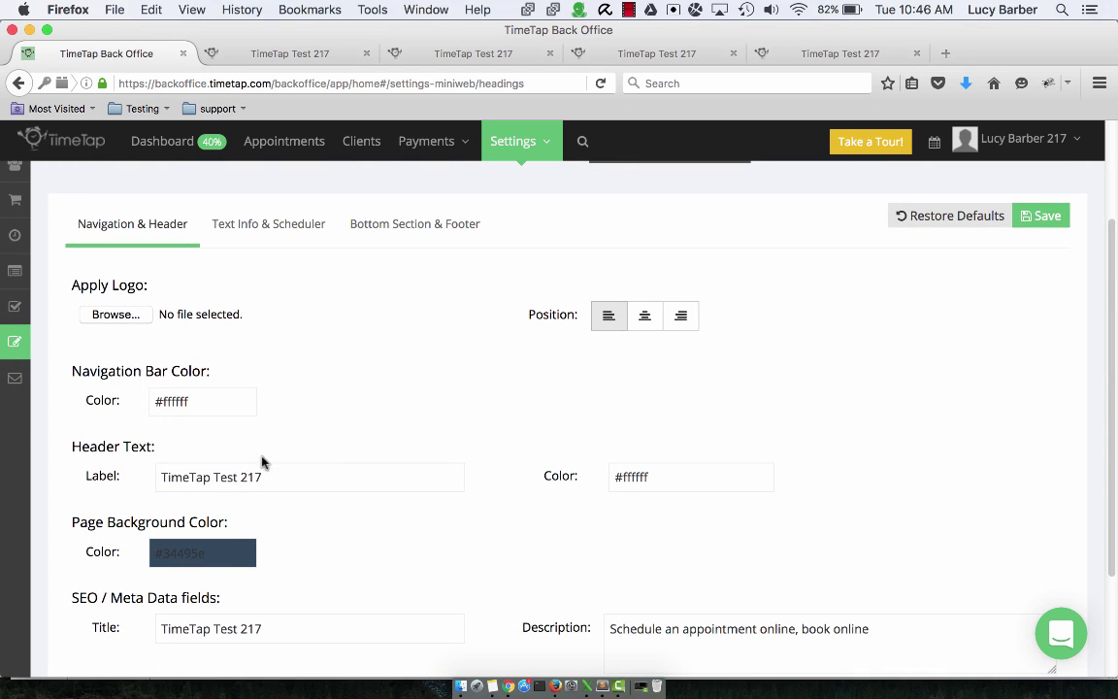
pyautogui.click(275, 226)
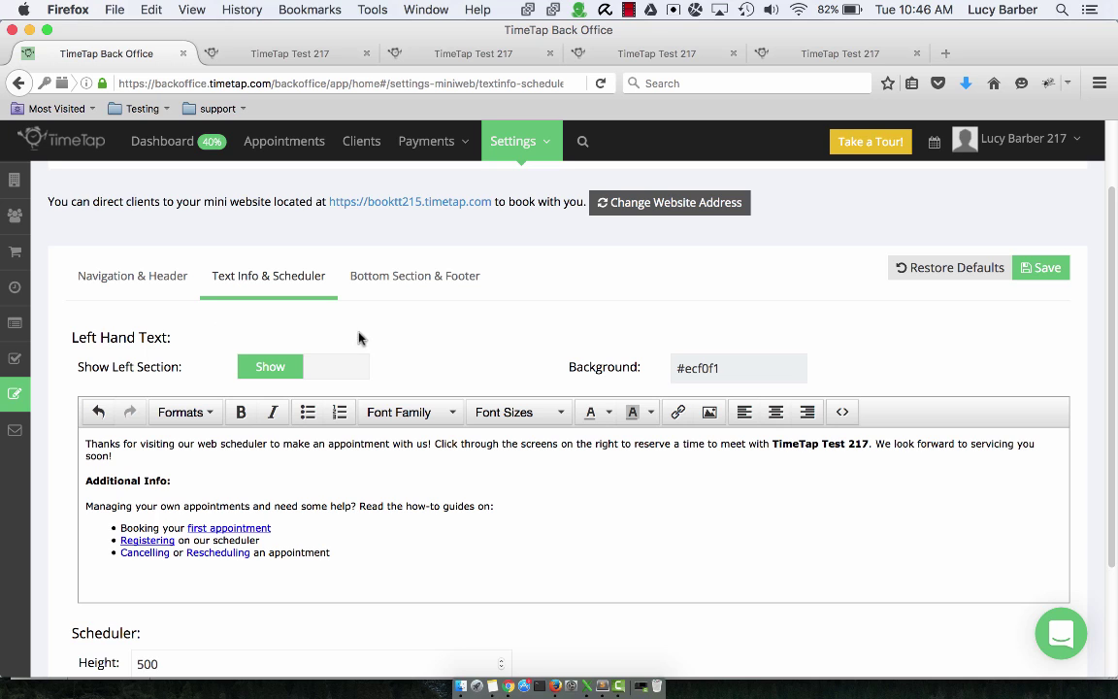
pyautogui.click(161, 276)
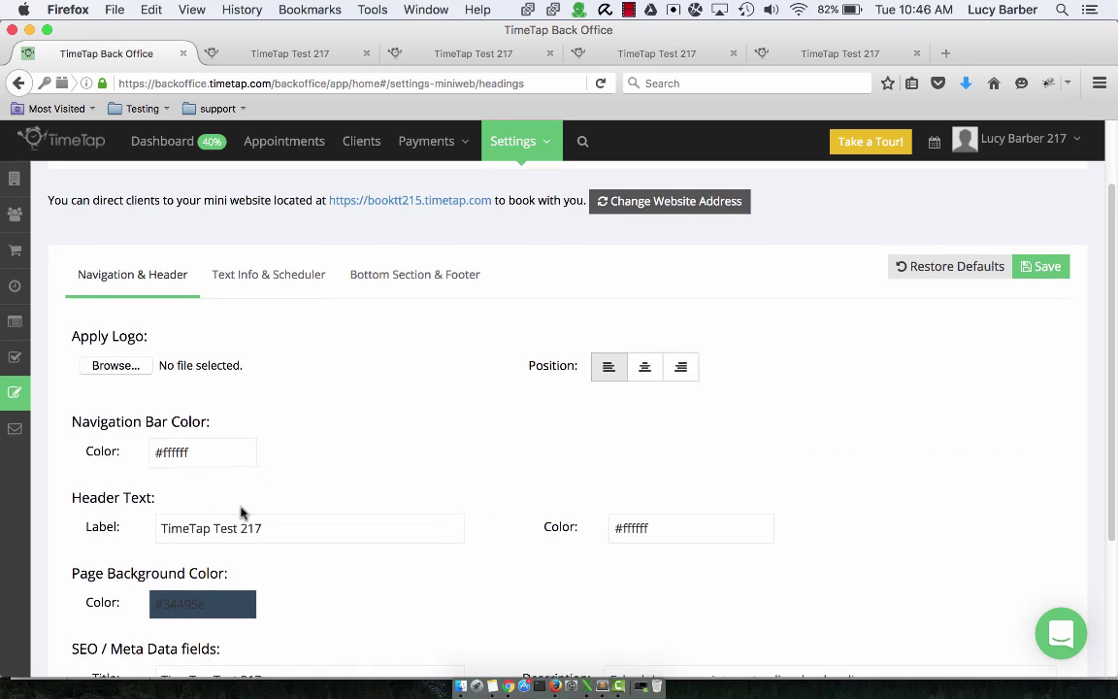
# Step: Set the mini website's page background color to magenta #e03db2 and save the design
pyautogui.scroll(-3, 242, 513)
pyautogui.click(218, 478)
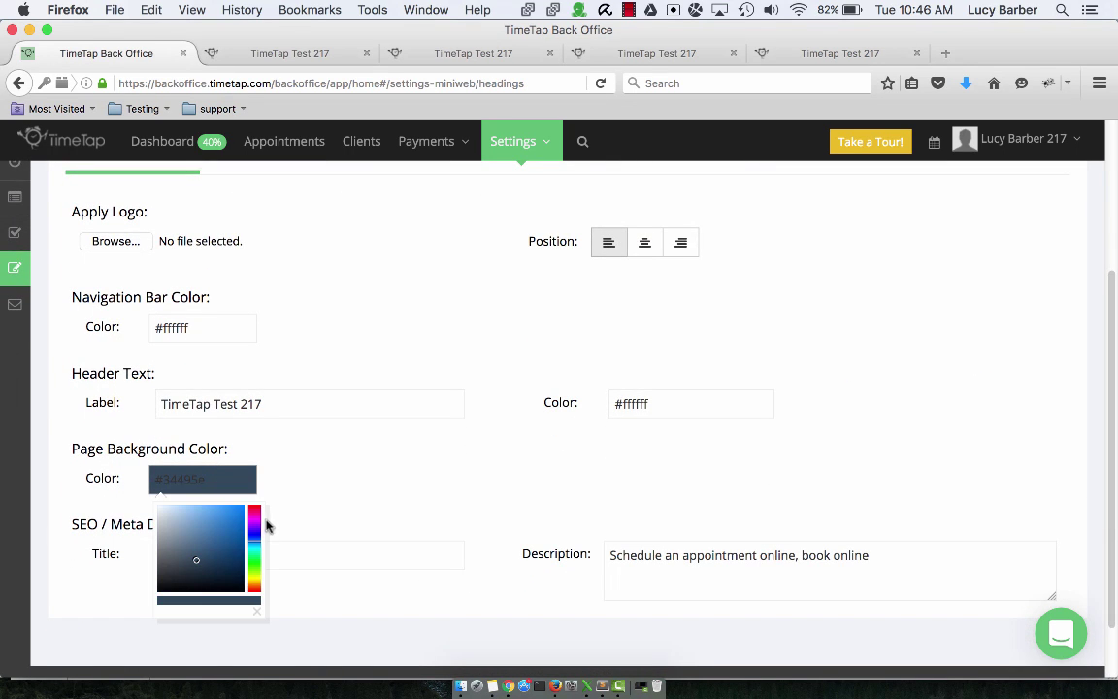
pyautogui.click(254, 515)
pyautogui.click(221, 515)
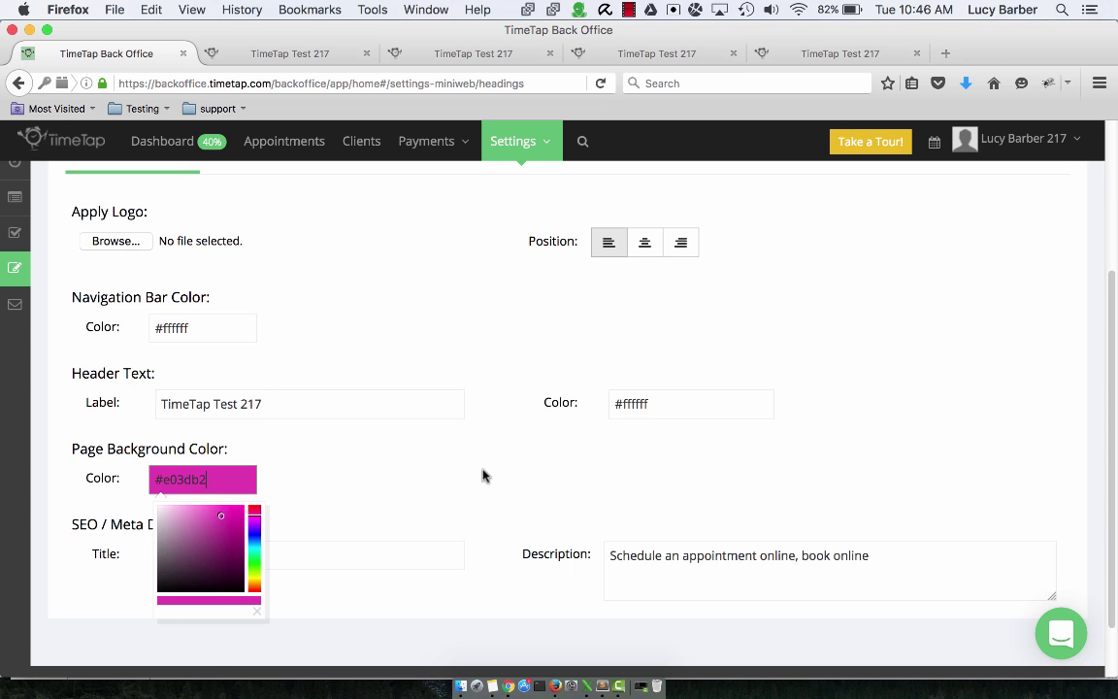
pyautogui.scroll(5, 543, 456)
pyautogui.click(1041, 355)
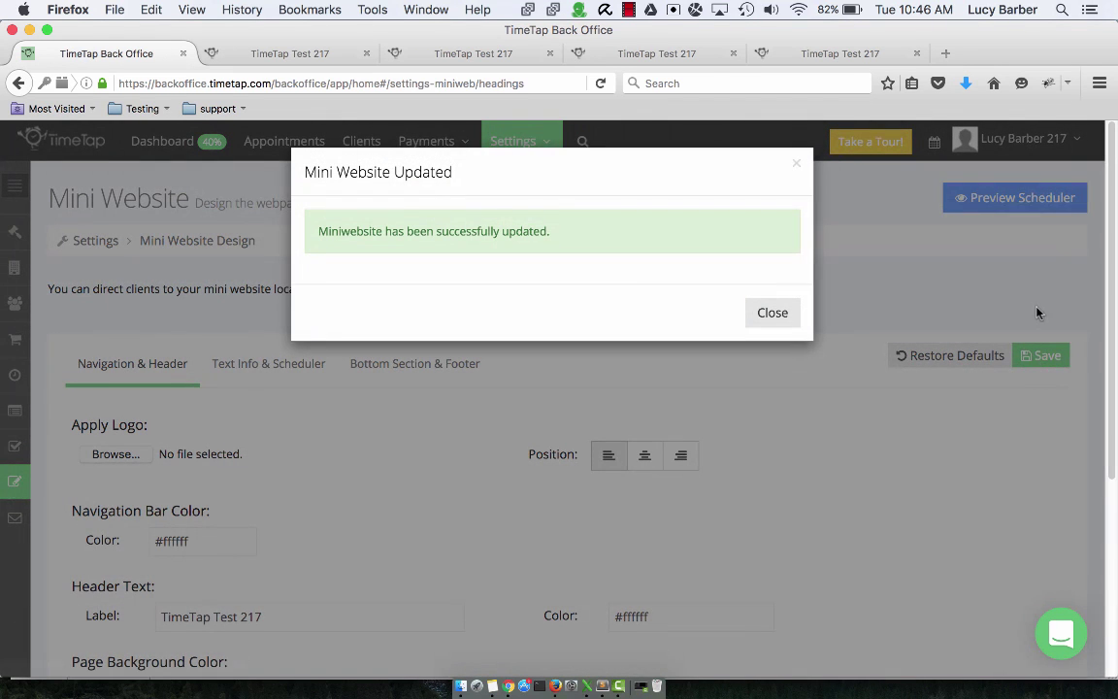
# Step: Dismiss the save confirmation, preview the client scheduler and reload it to check the new page background
pyautogui.click(968, 207)
pyautogui.click(968, 205)
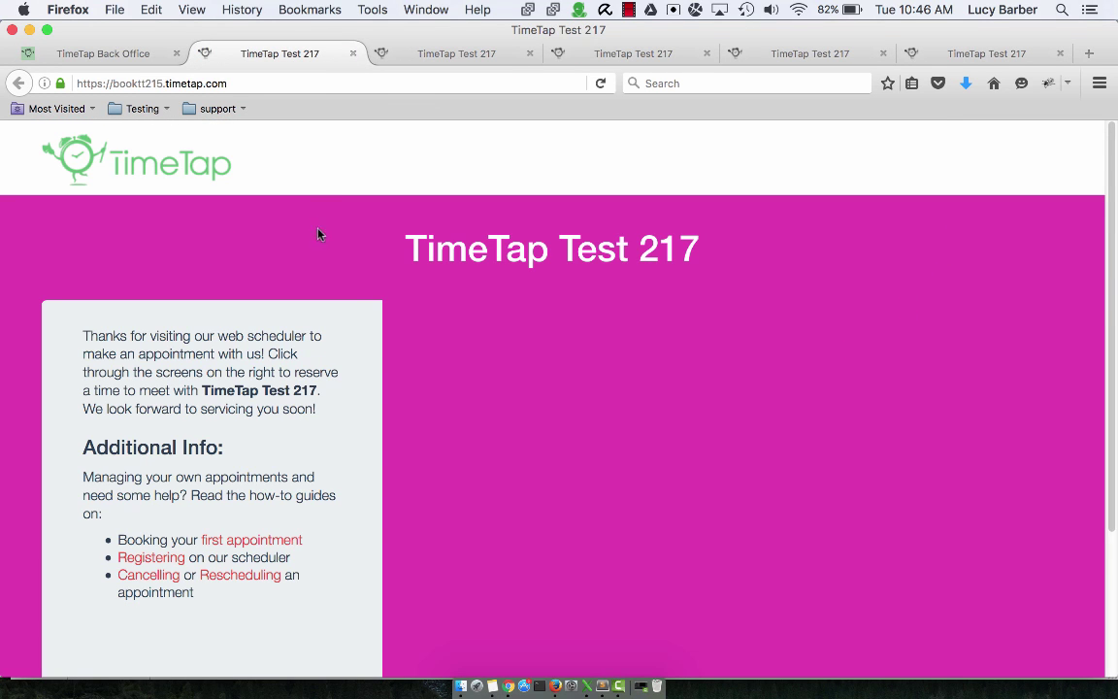
pyautogui.click(603, 83)
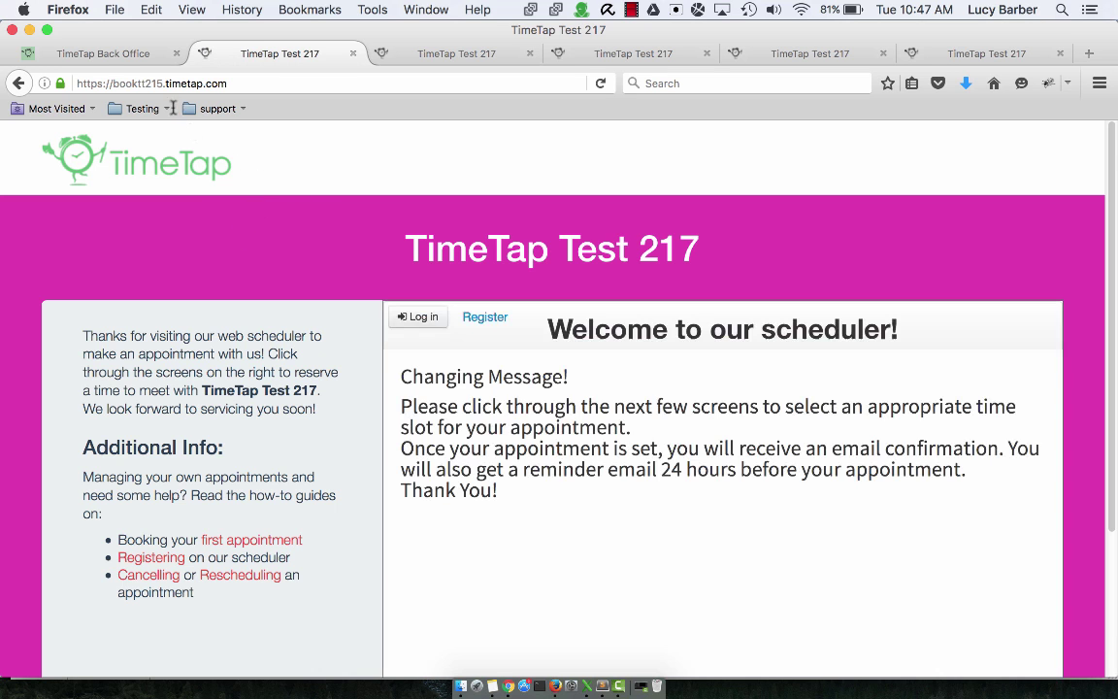
# Step: Return to the back office's Mini Website Design page and expand the settings navigation to show its section names
pyautogui.click(116, 55)
pyautogui.scroll(-3, 386, 346)
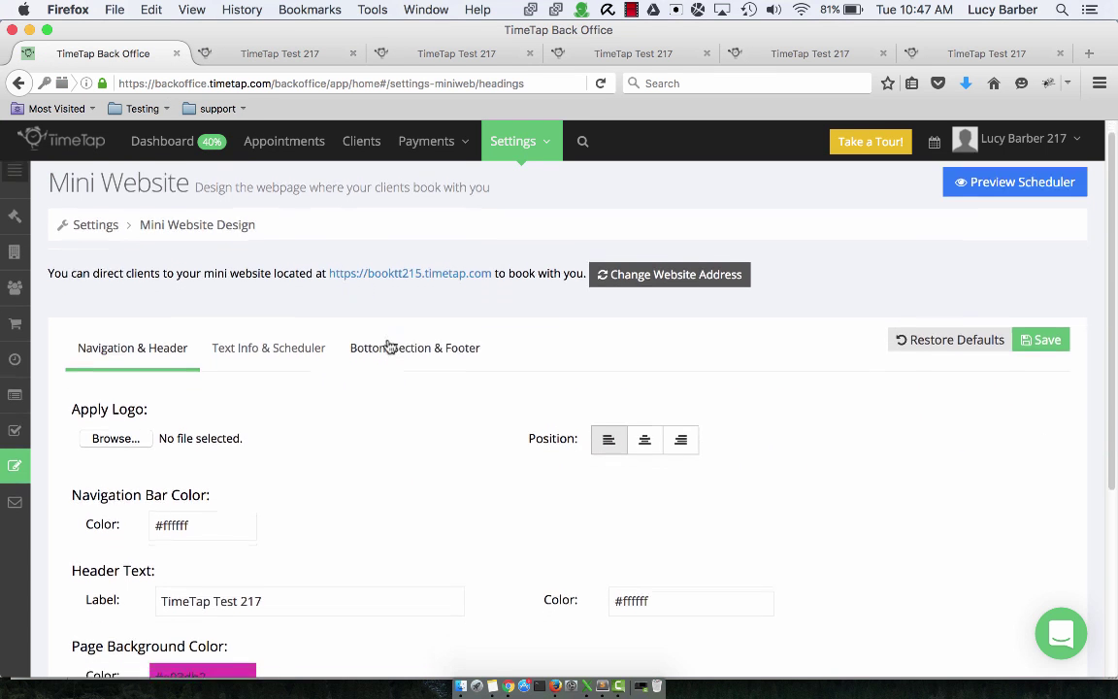
pyautogui.scroll(3, 406, 350)
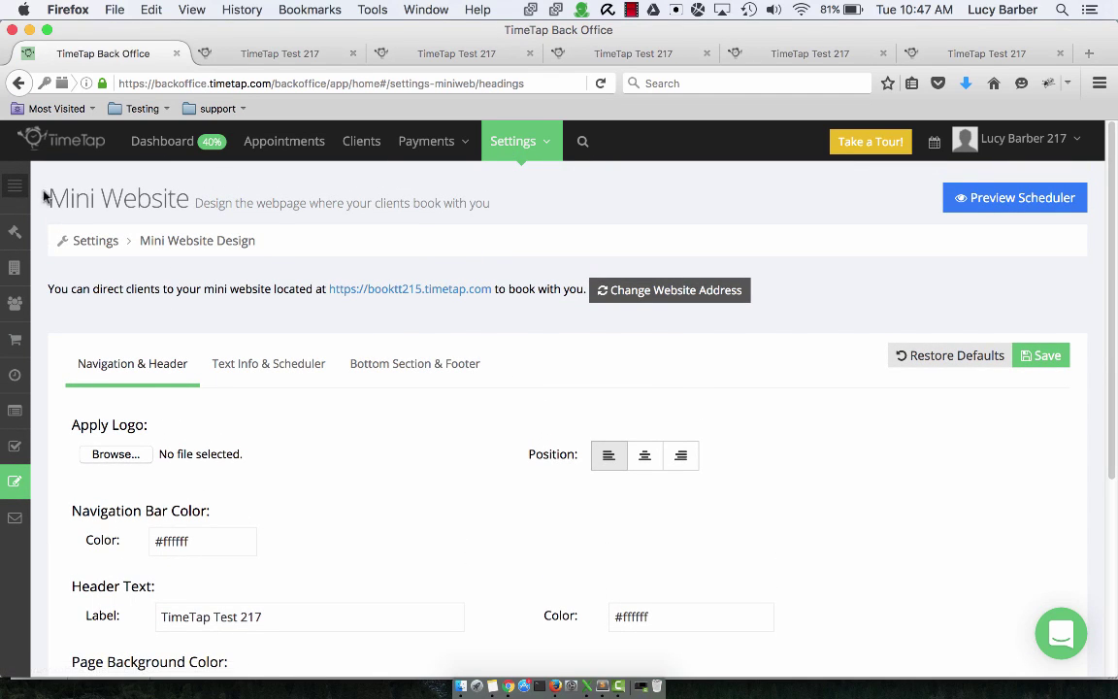
pyautogui.click(14, 184)
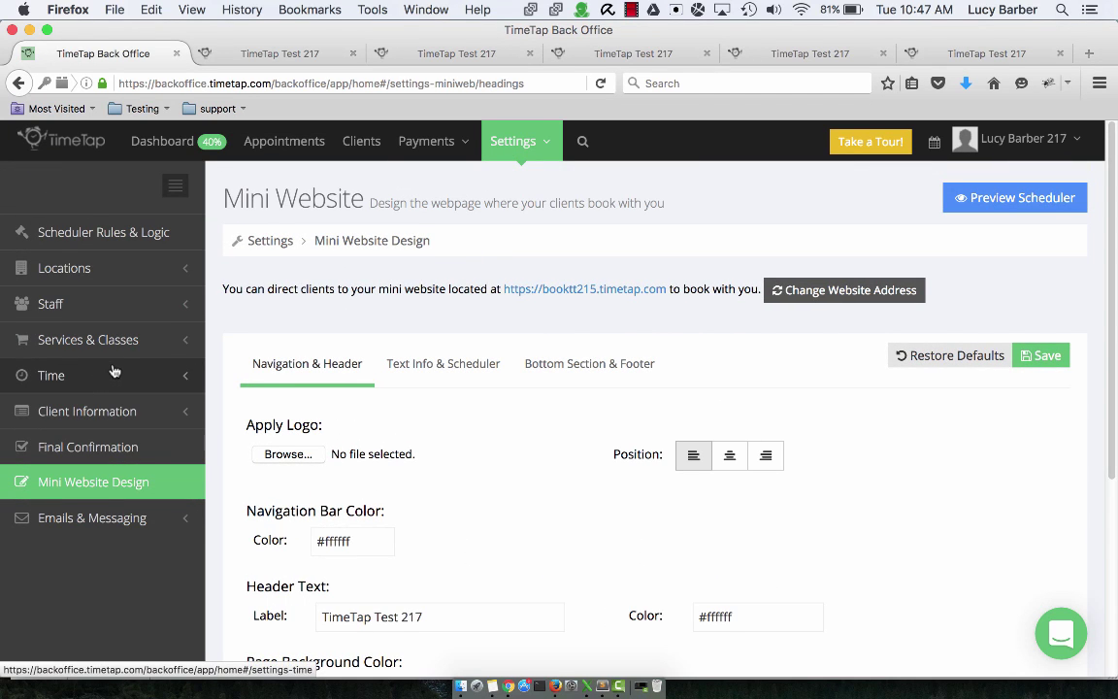